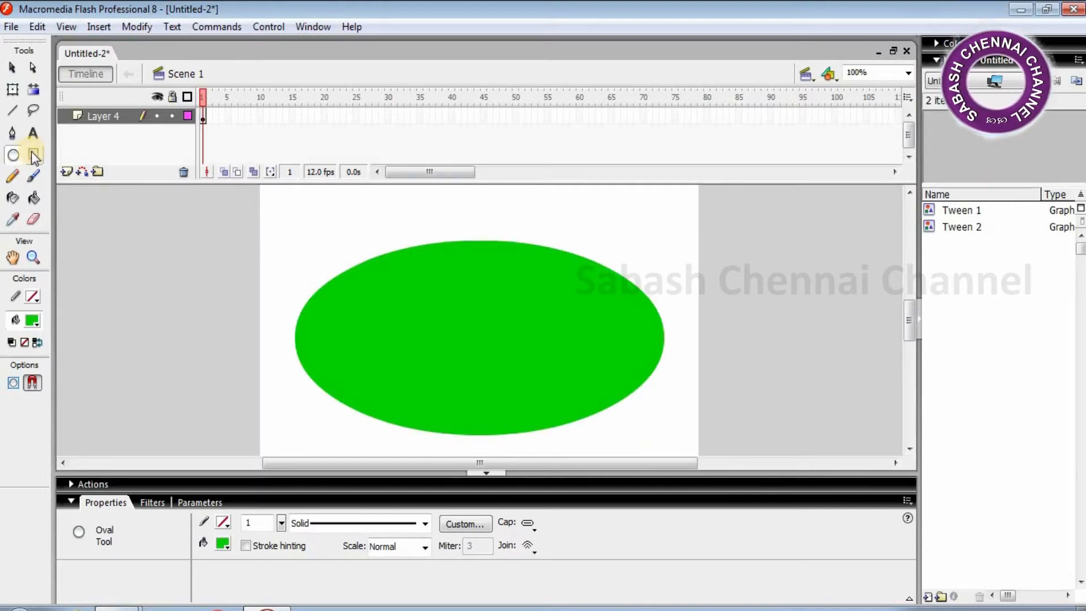
- Fill the green oval with purple #663399 and set the stroke colour to black
left_click(224, 544)
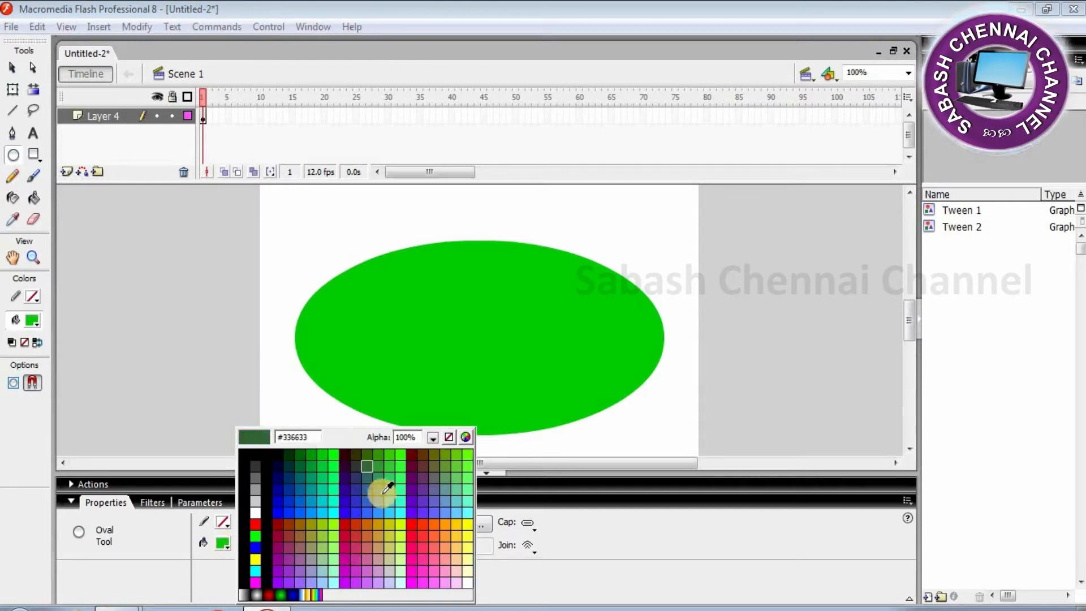
left_click(430, 480)
left_click(32, 196)
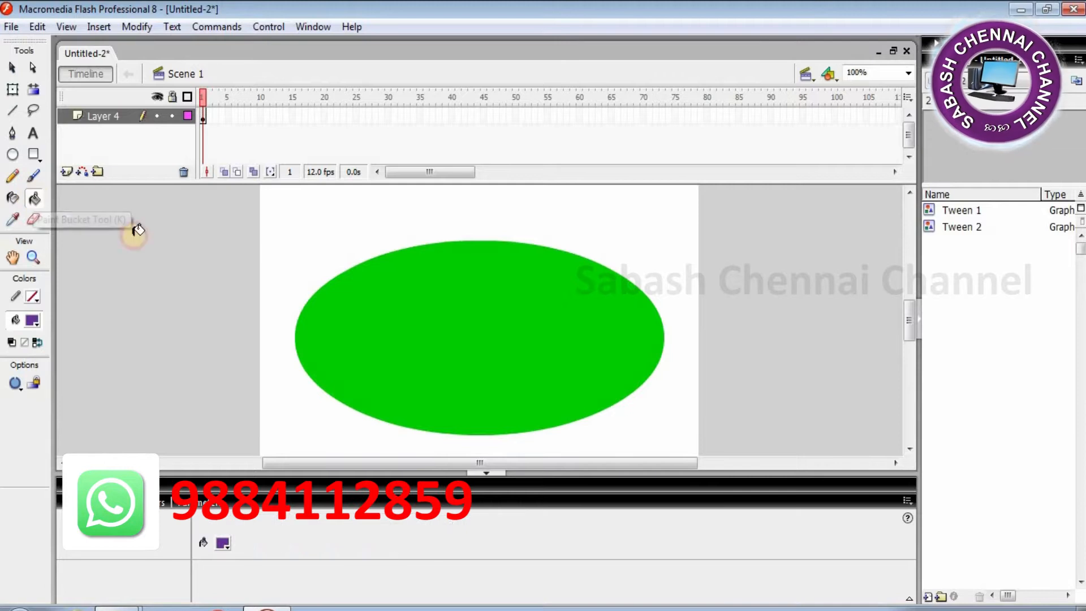
left_click(437, 314)
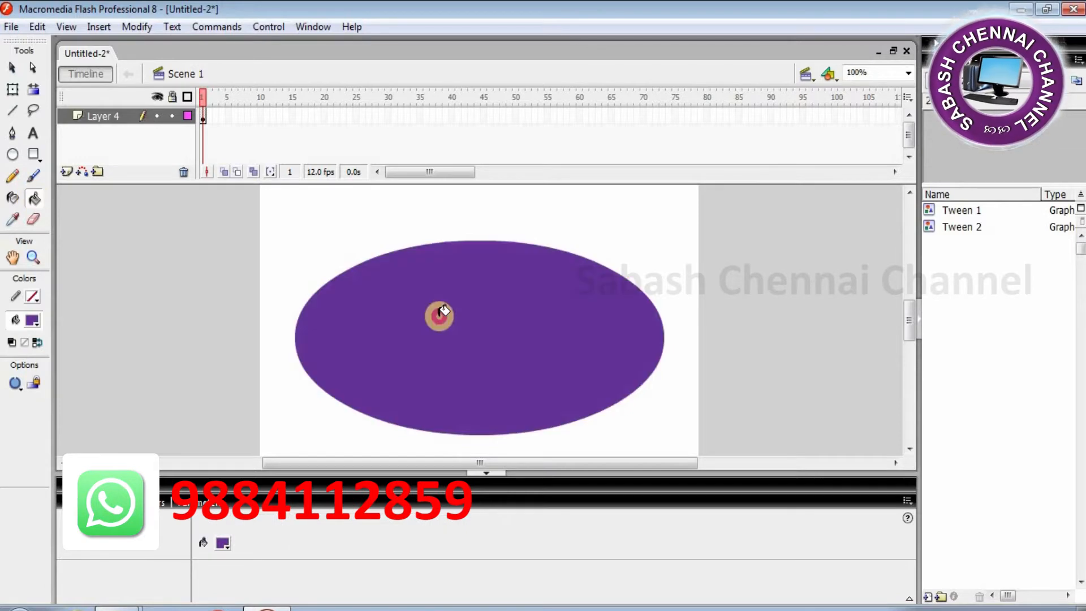
left_click(34, 300)
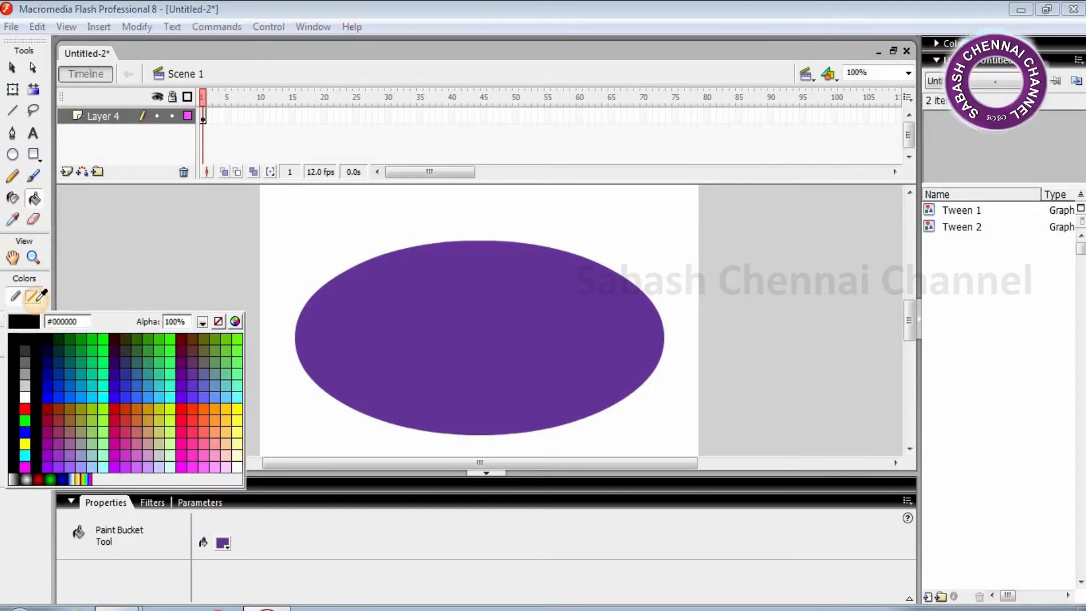
left_click(27, 337)
- Ink the oval with a black outline at stroke height 10.75
left_click(13, 198)
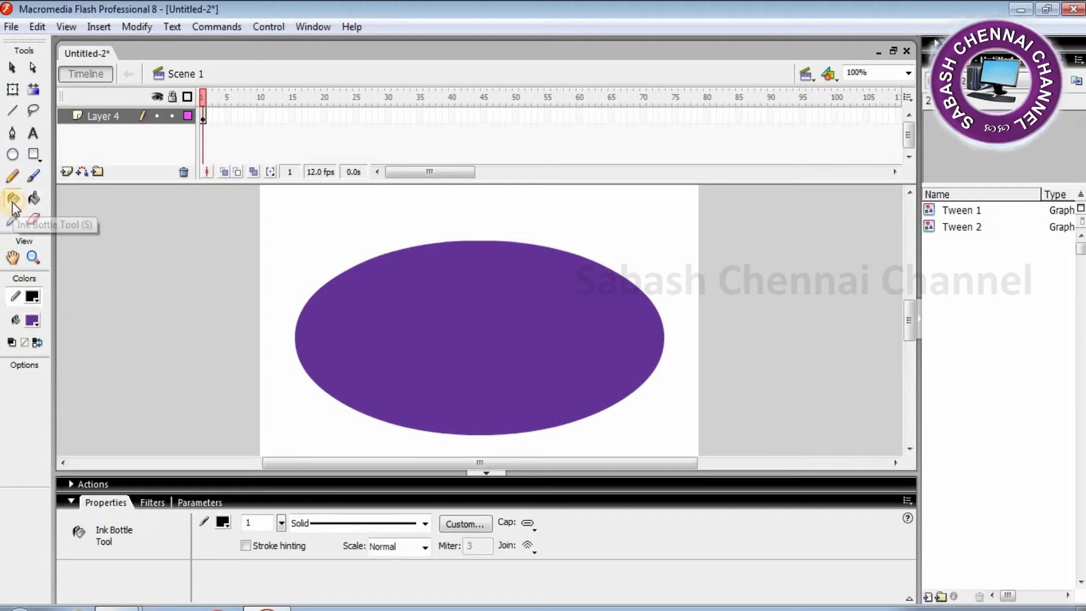
left_click(479, 300)
left_click(471, 243)
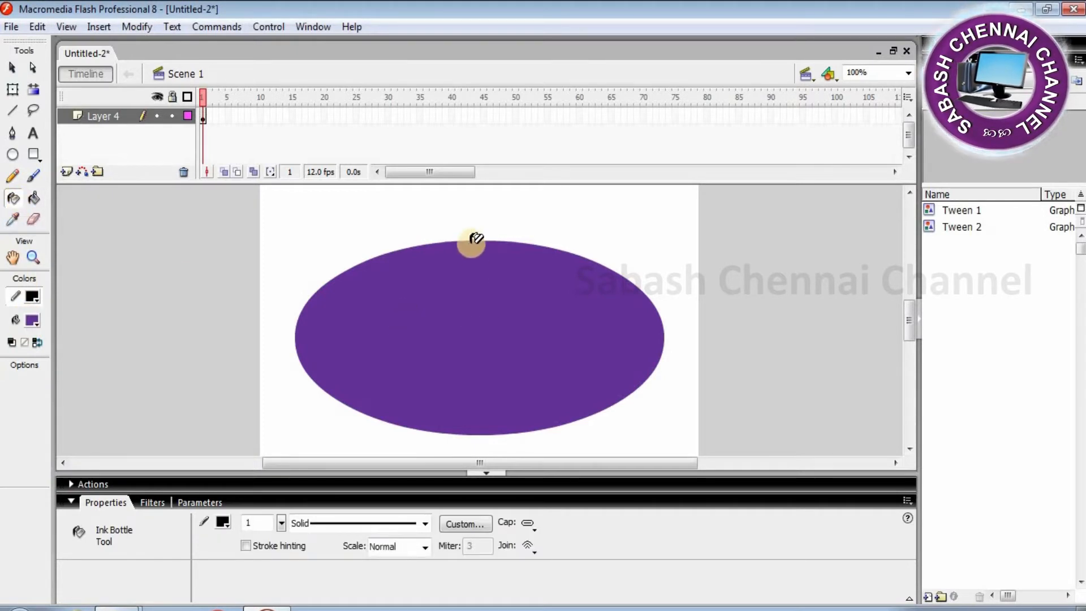
left_click(473, 240)
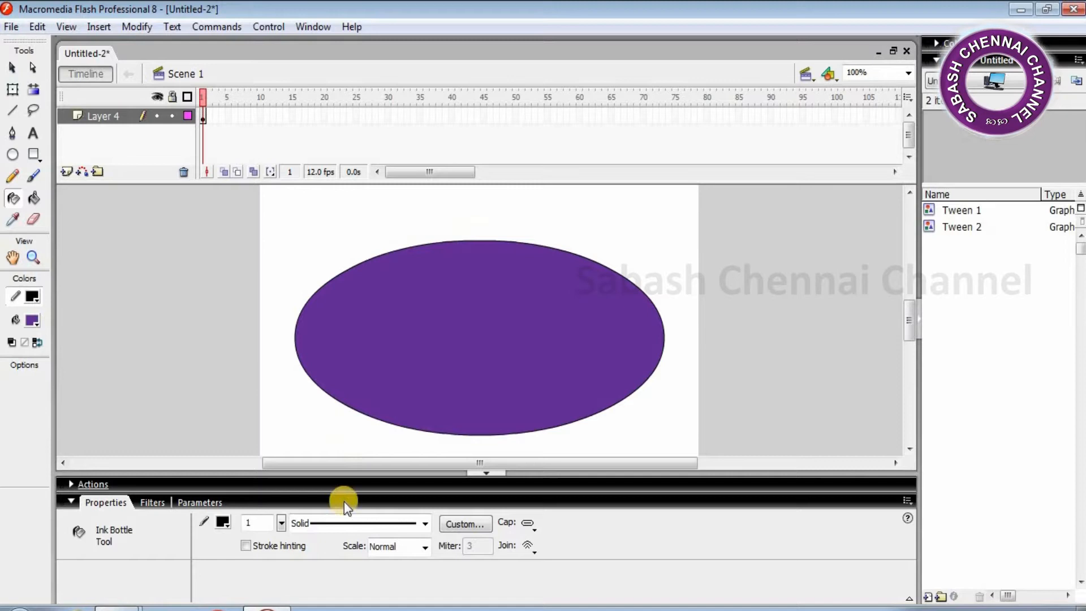
left_click_drag(283, 521, 282, 448)
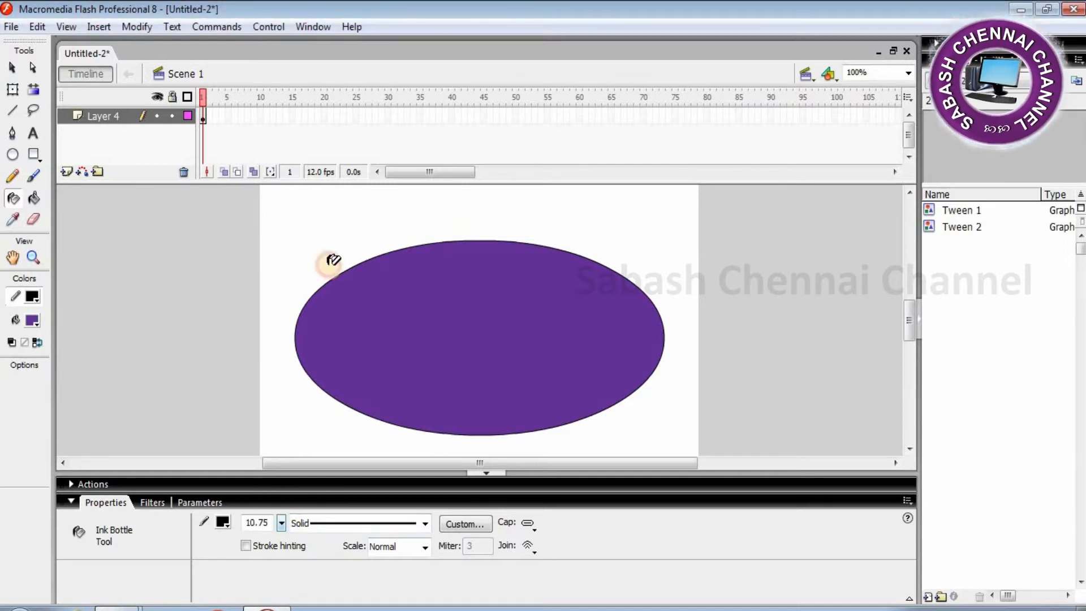
left_click(395, 246)
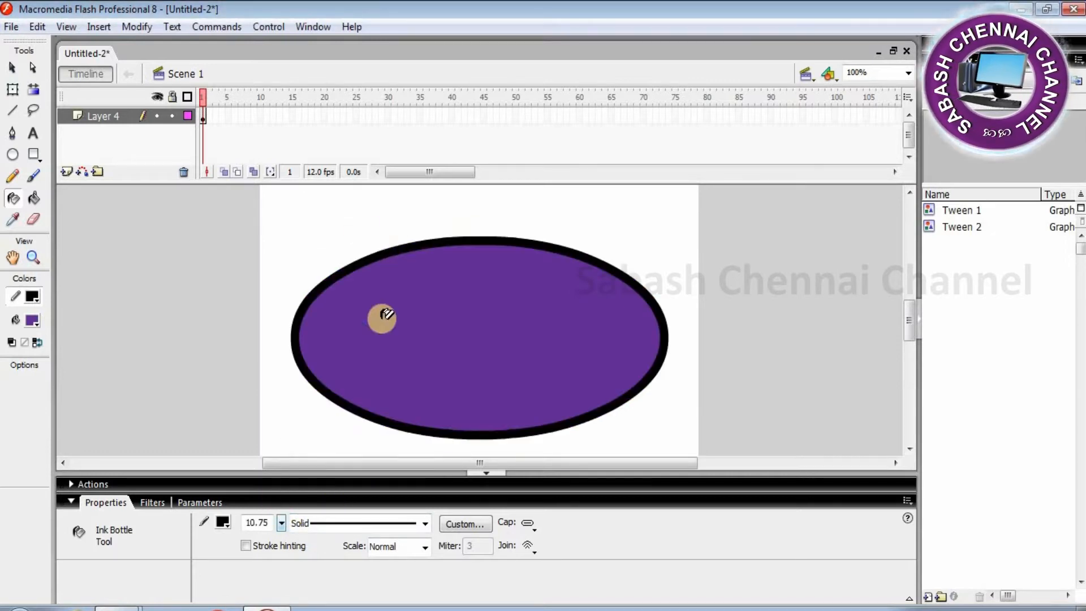
- Recolour the oval's thick outline from black to red
left_click(224, 524)
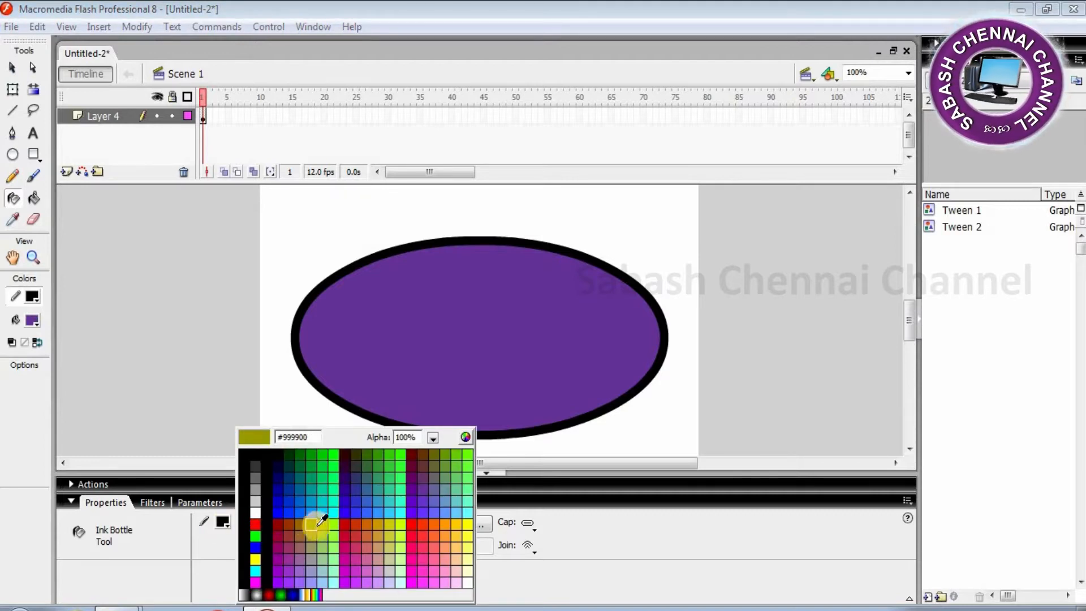
left_click(416, 528)
left_click(451, 241)
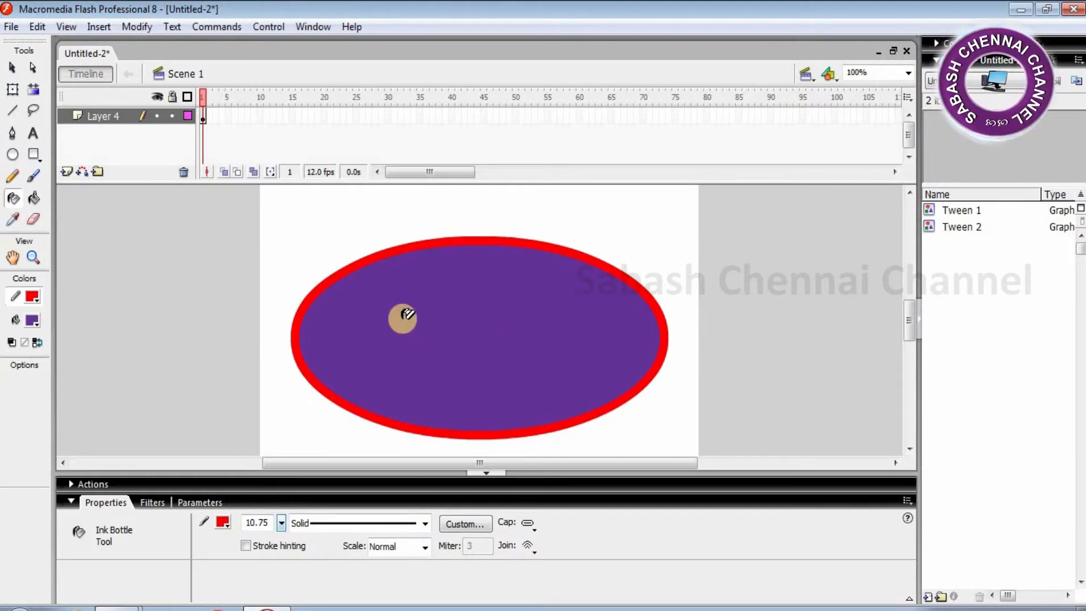
left_click(32, 198)
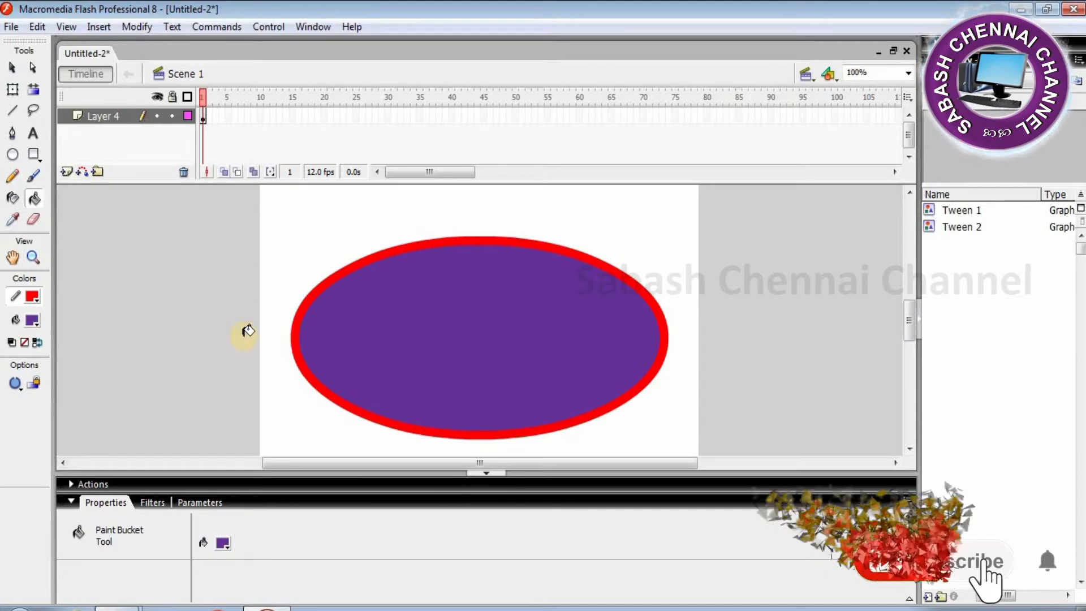
- Fill the oval with cyan
left_click(223, 544)
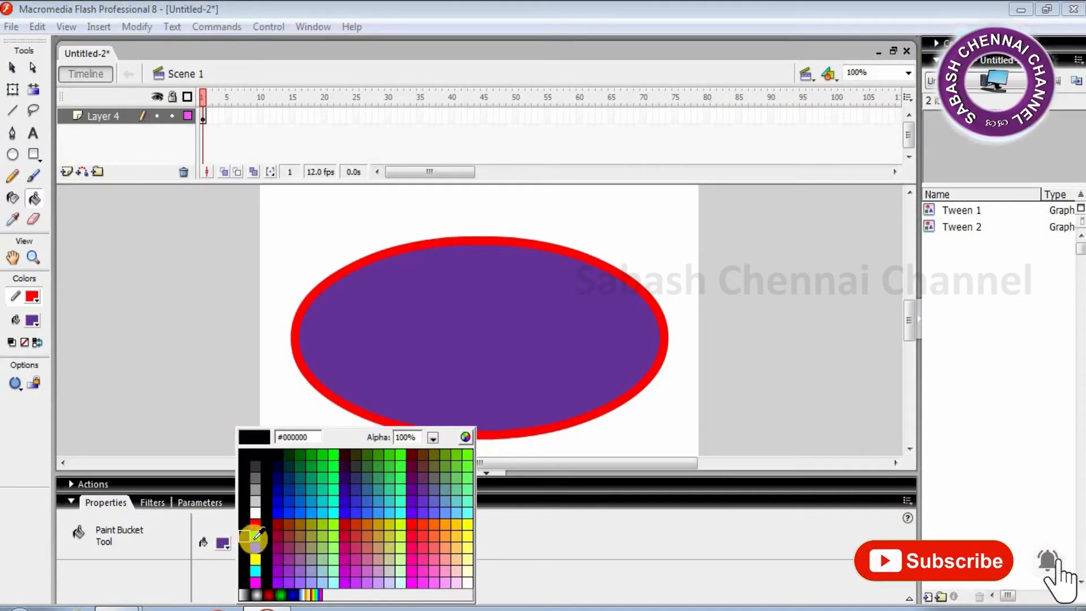
left_click(255, 571)
left_click(408, 342)
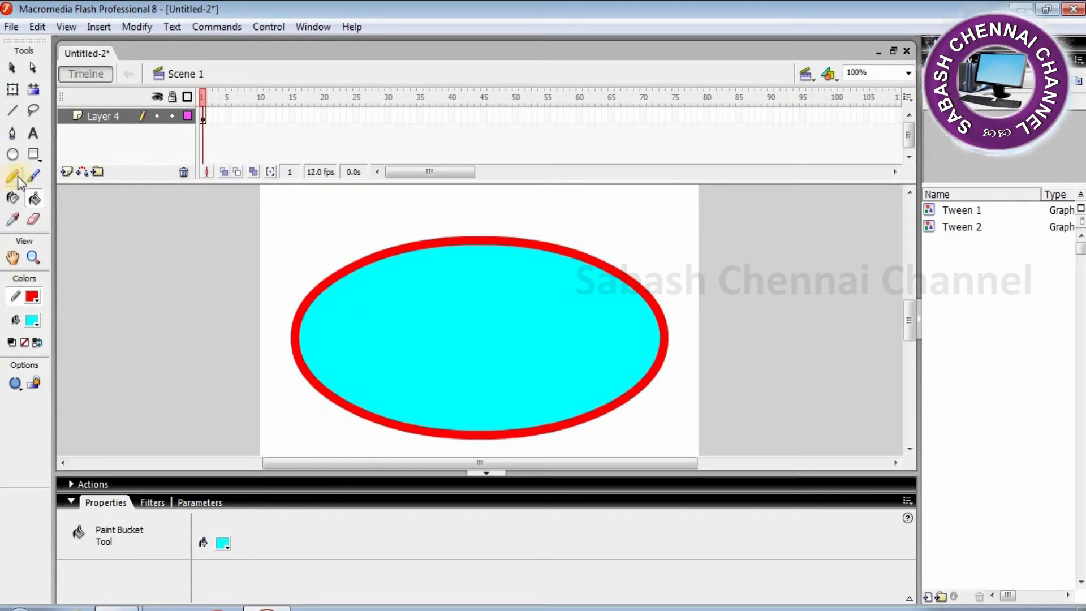
- Replace the cyan fill with the radial black-and-white gradient
left_click(225, 546)
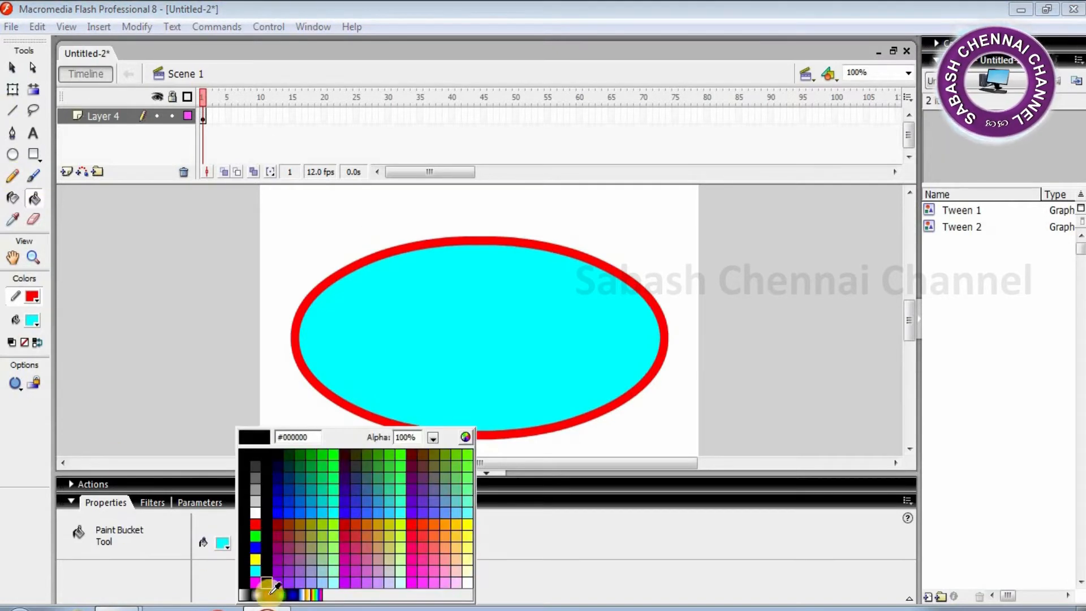
left_click(258, 592)
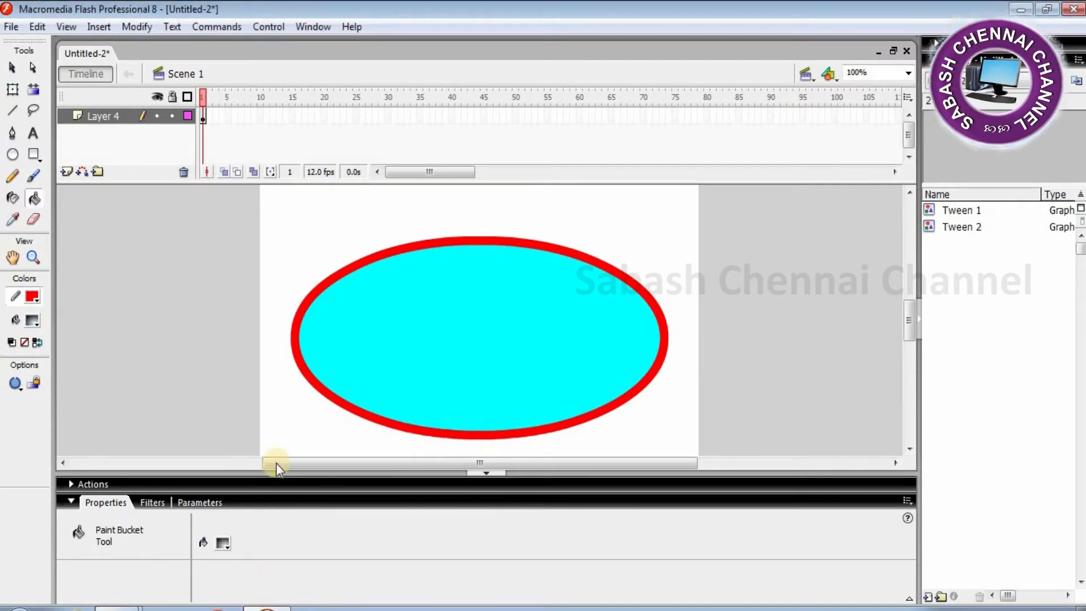
left_click(476, 314)
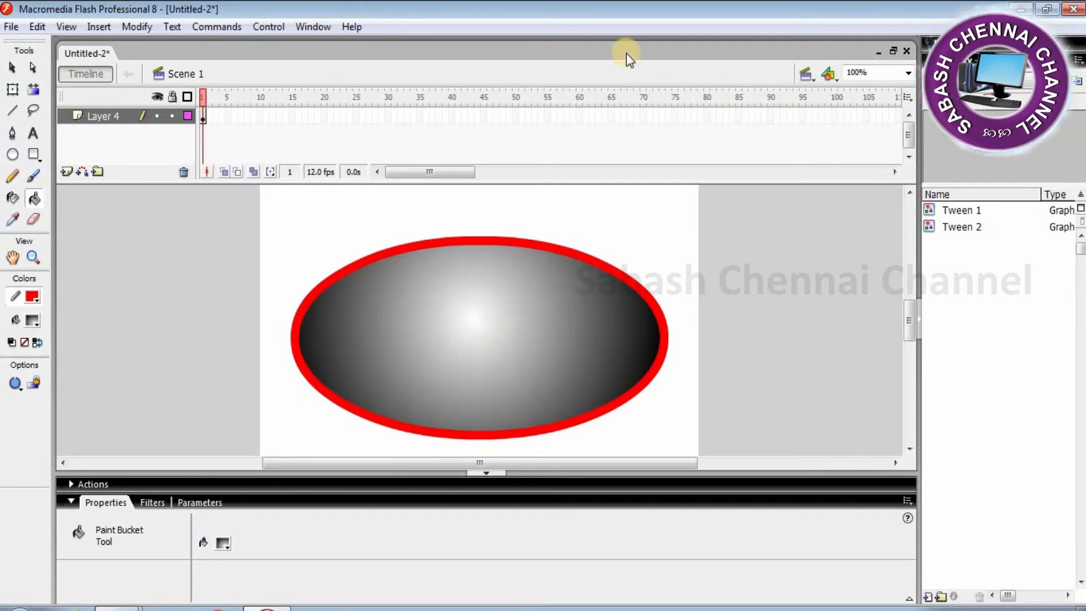
- Show the Color Mixer panel set to edit the fill
left_click(314, 28)
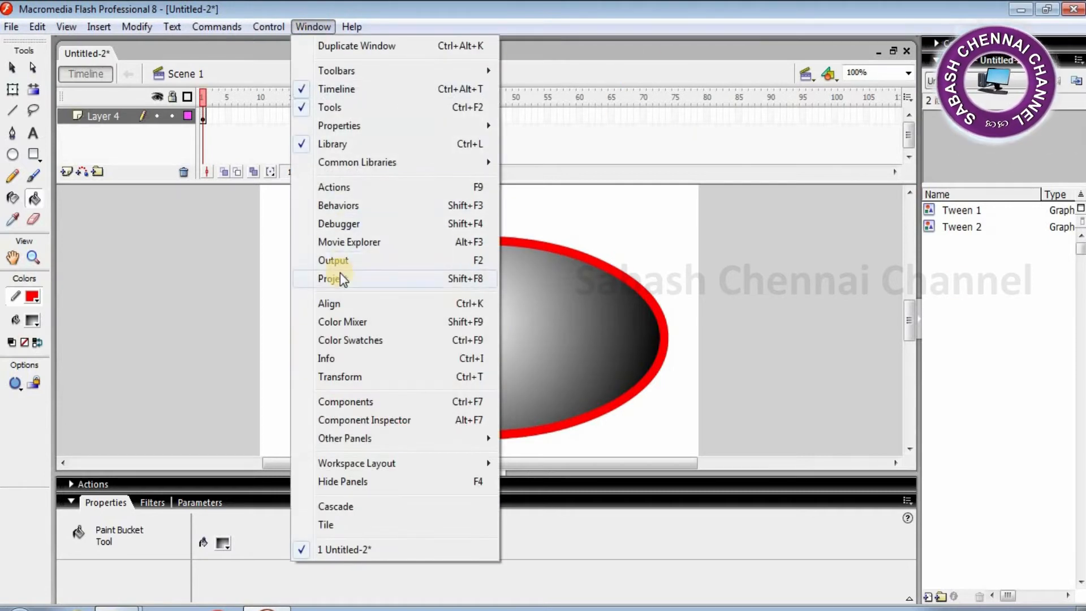
left_click(352, 322)
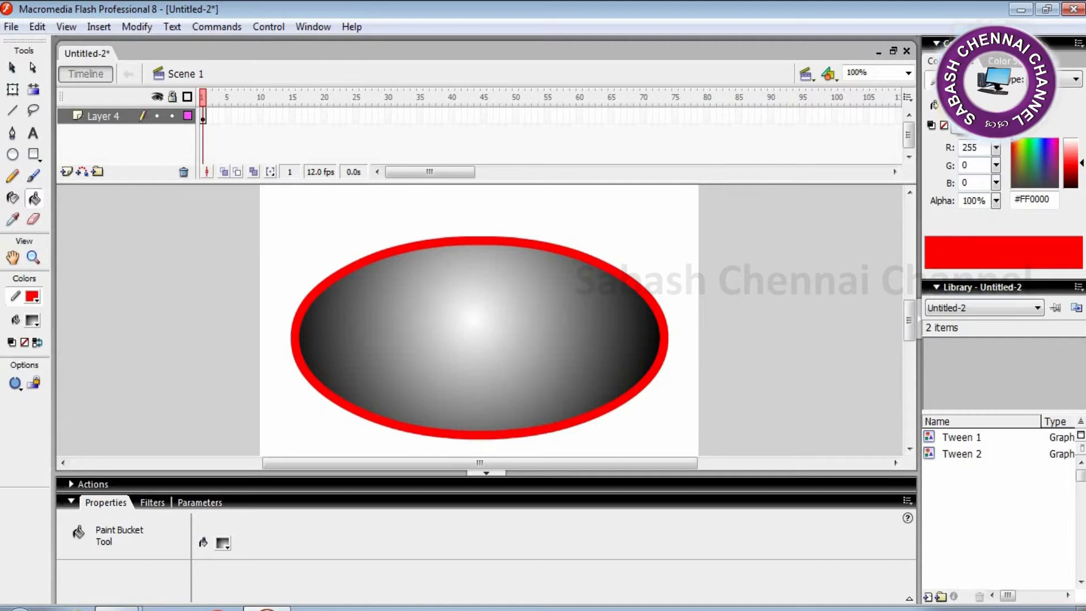
left_click(935, 107)
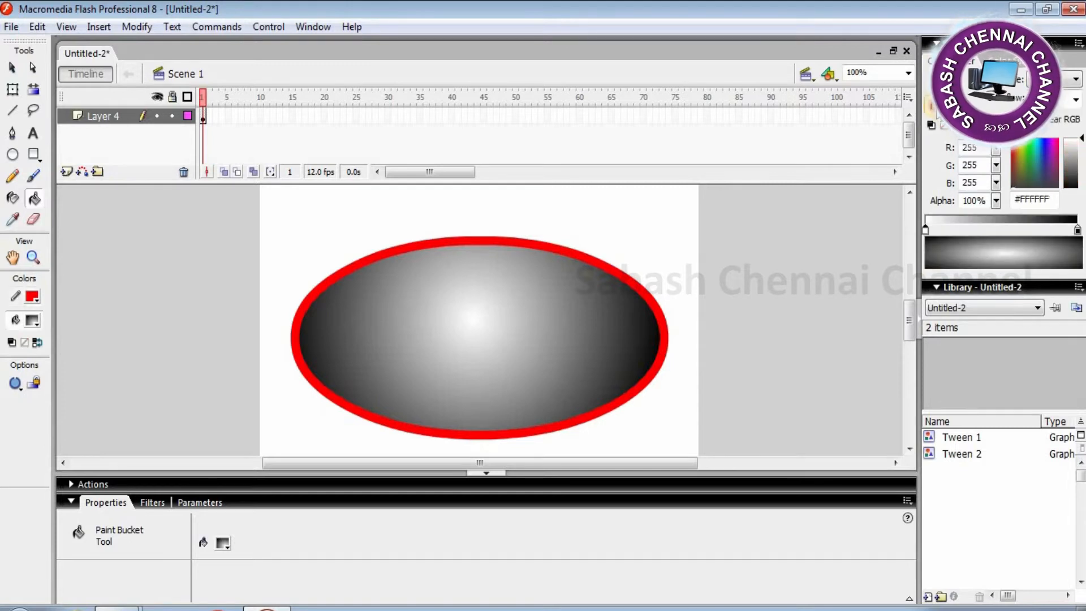
- Drag the extra colour stop off the gradient bar, leaving two stops, and select the right one
left_click(925, 230)
left_click(1075, 230)
left_click_drag(1075, 230, 1012, 249)
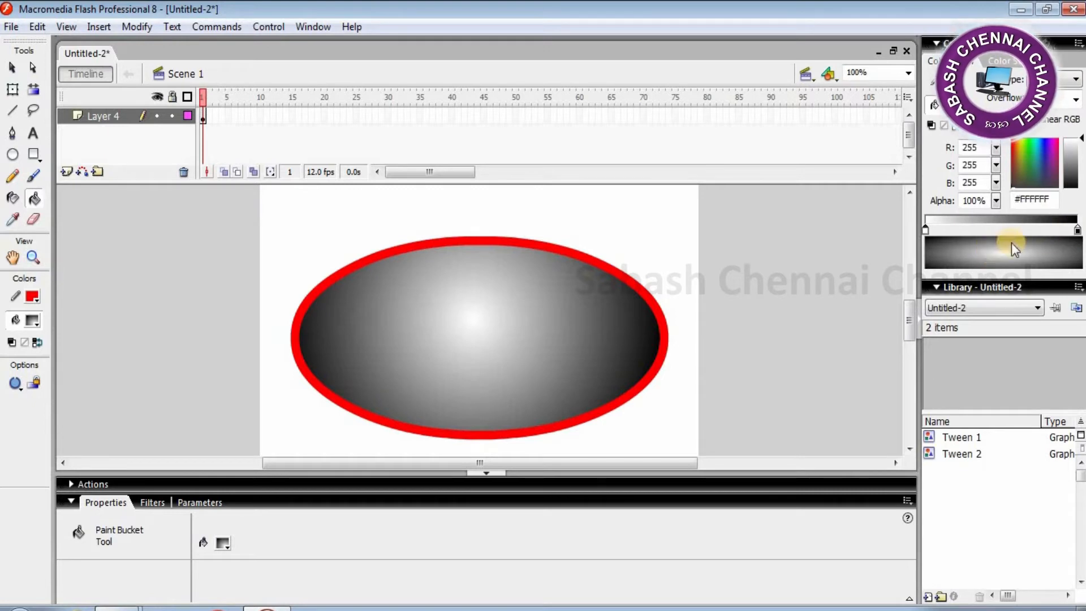
left_click(1077, 230)
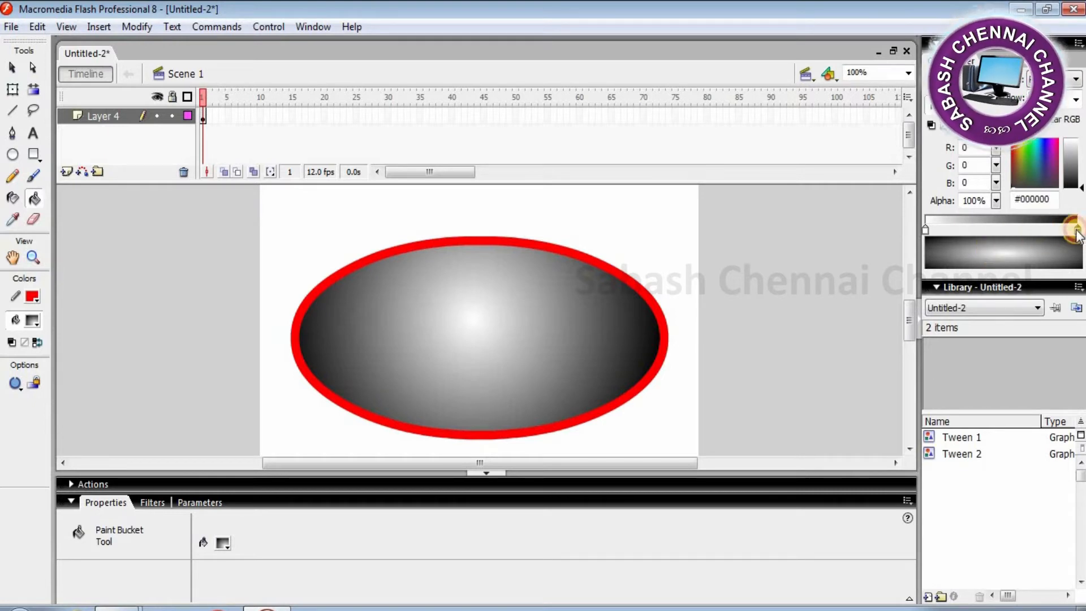
- Make the right gradient stop blue and the left stop purplish blue #592EC0
left_click(1030, 144)
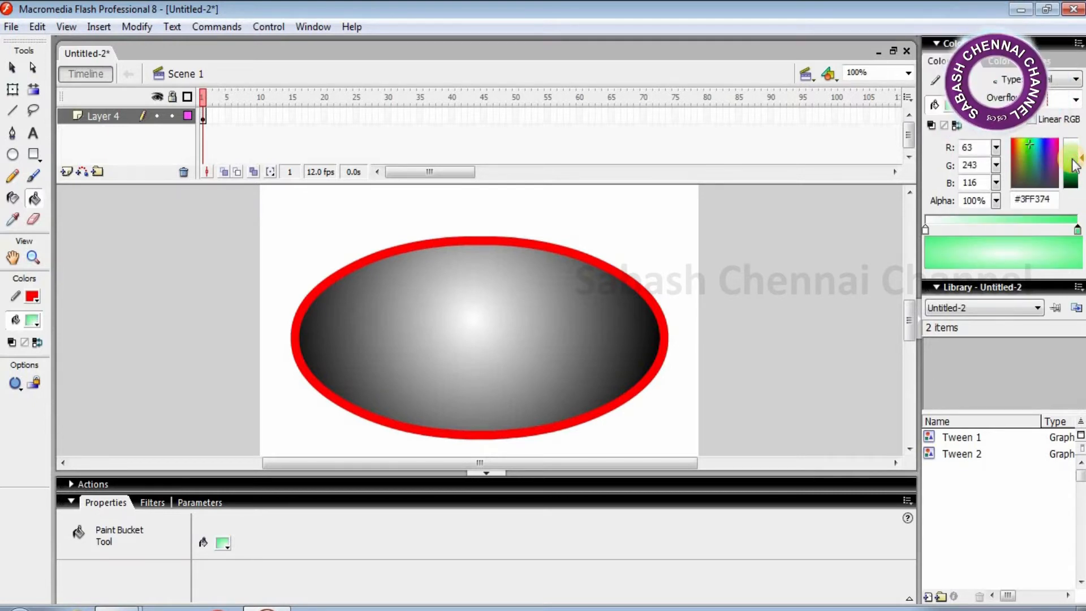
left_click(1039, 141)
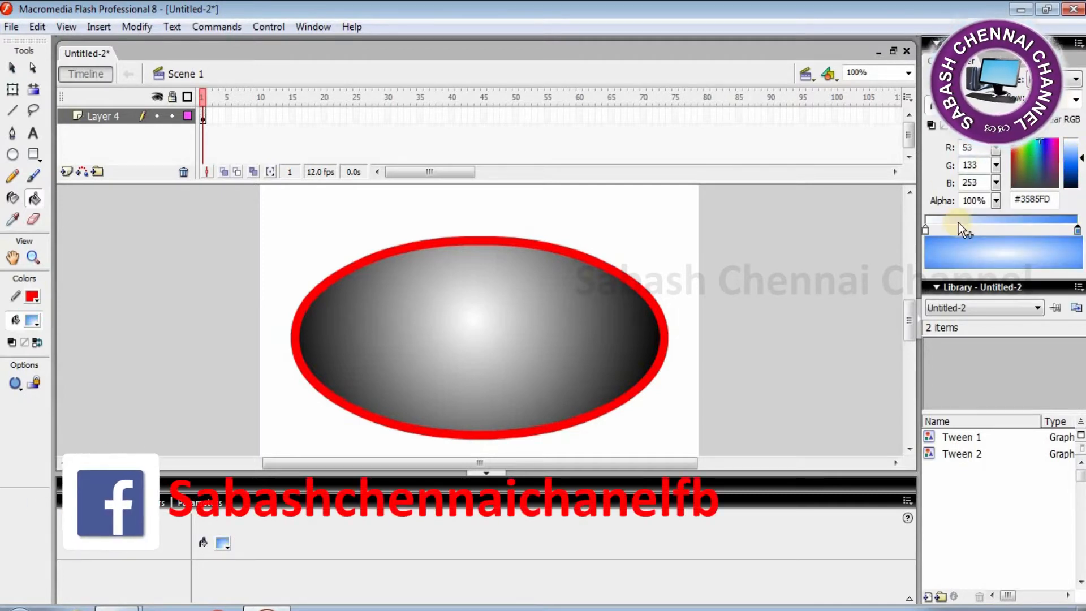
left_click(926, 230)
left_click(1027, 146)
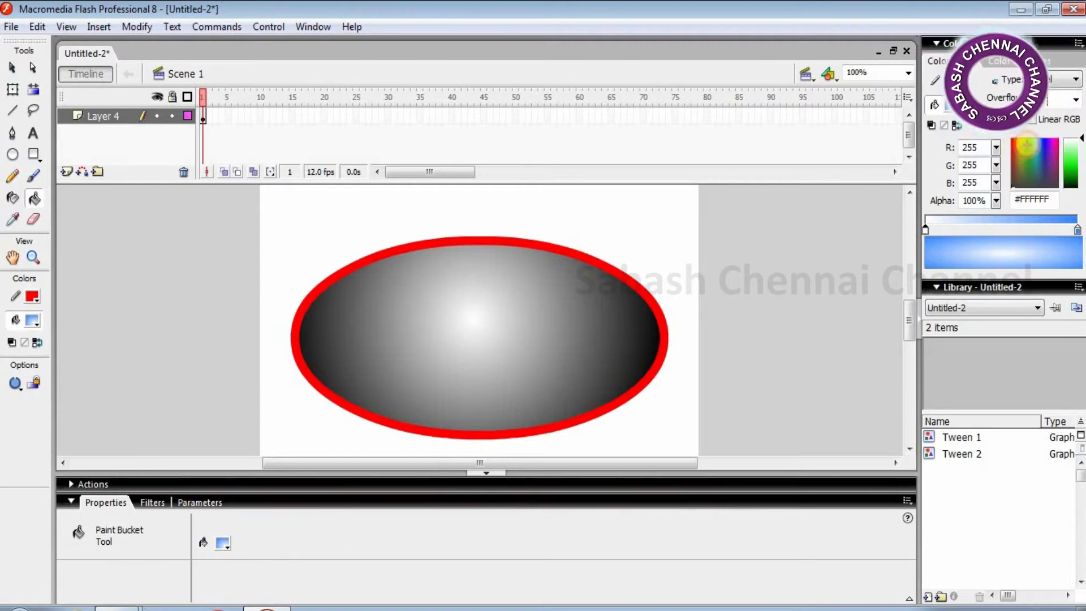
left_click(1072, 154)
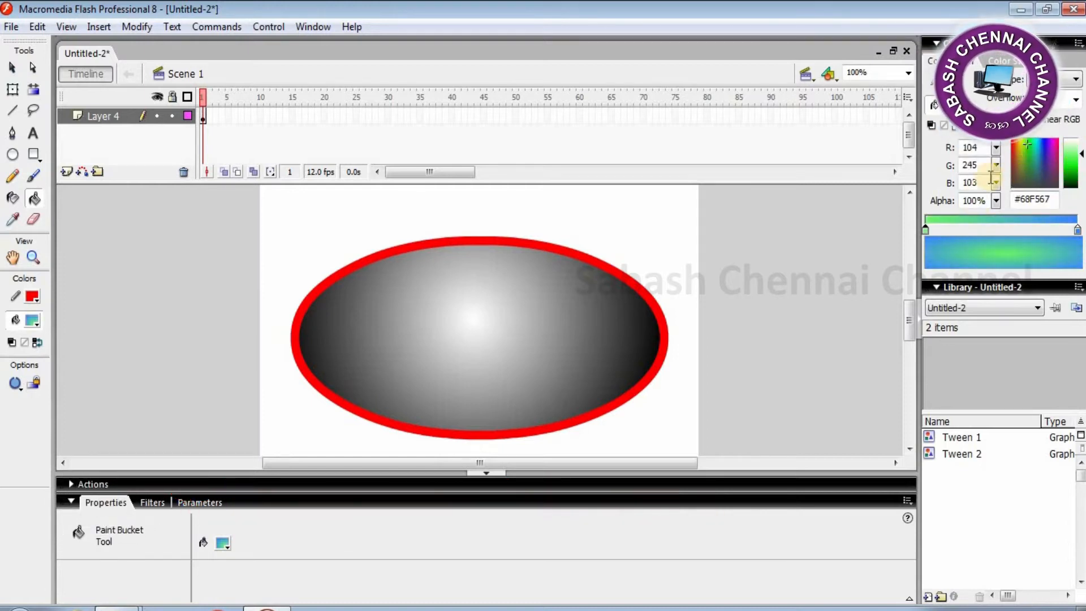
left_click(1025, 150)
left_click_drag(1025, 150, 1081, 164)
left_click(1046, 142)
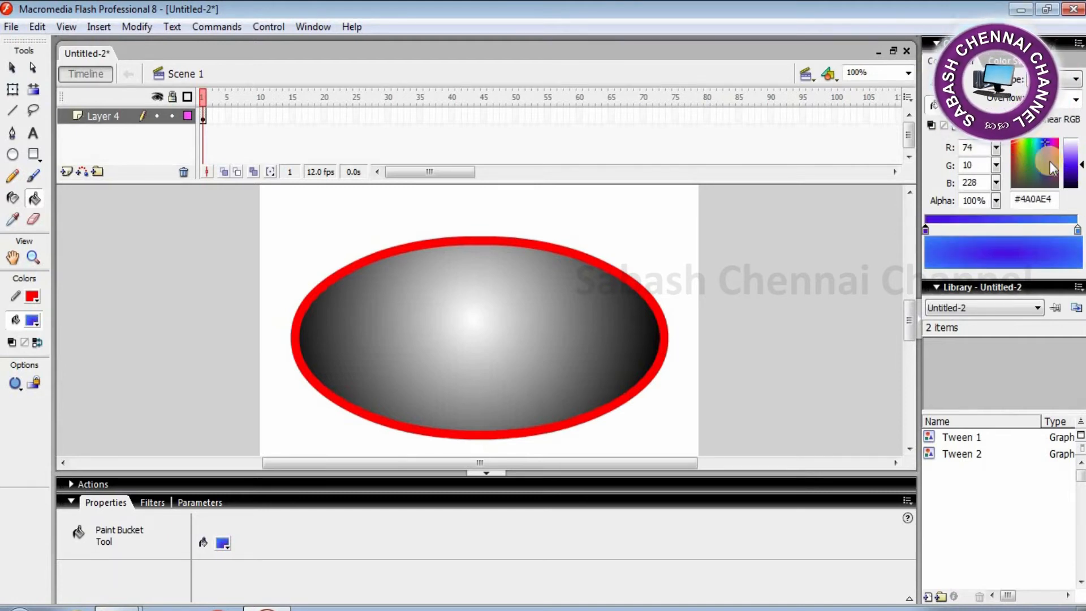
left_click(1047, 159)
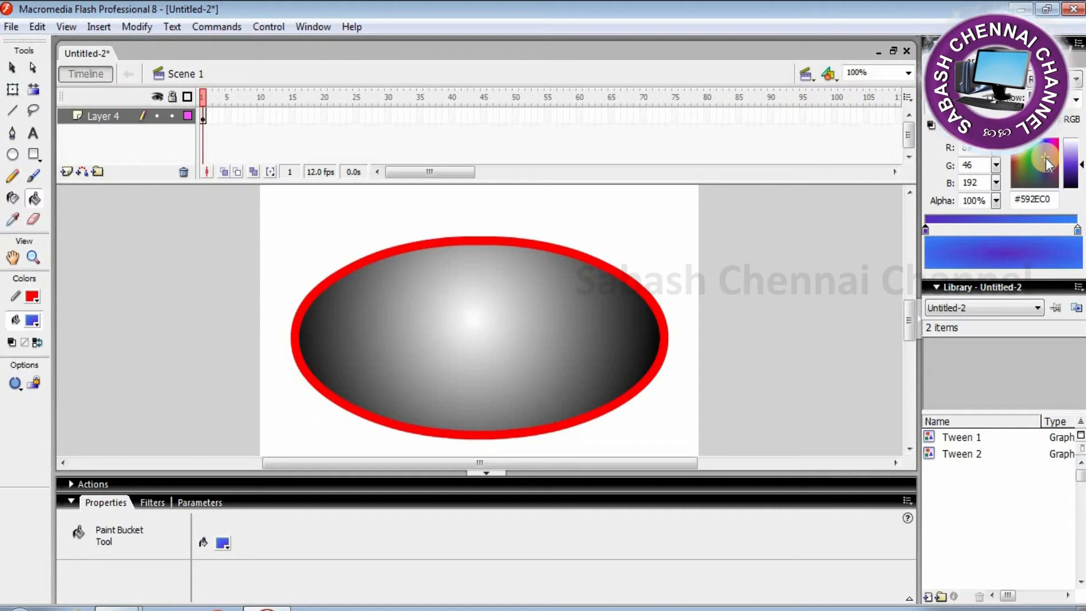
- Lighten the right gradient stop to light blue #36D5FC
left_click(1076, 230)
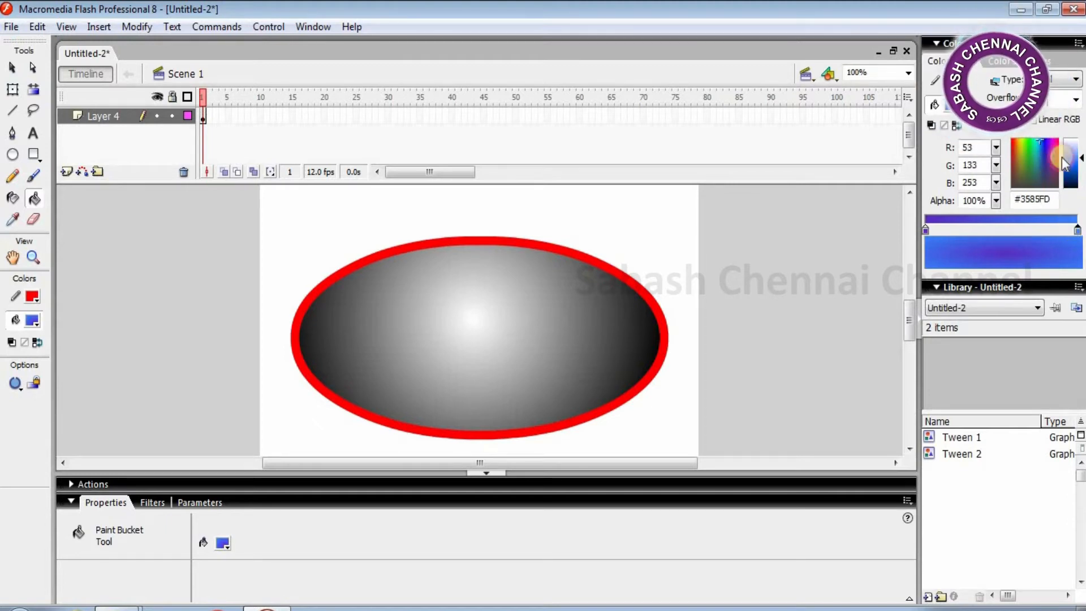
left_click(1037, 142)
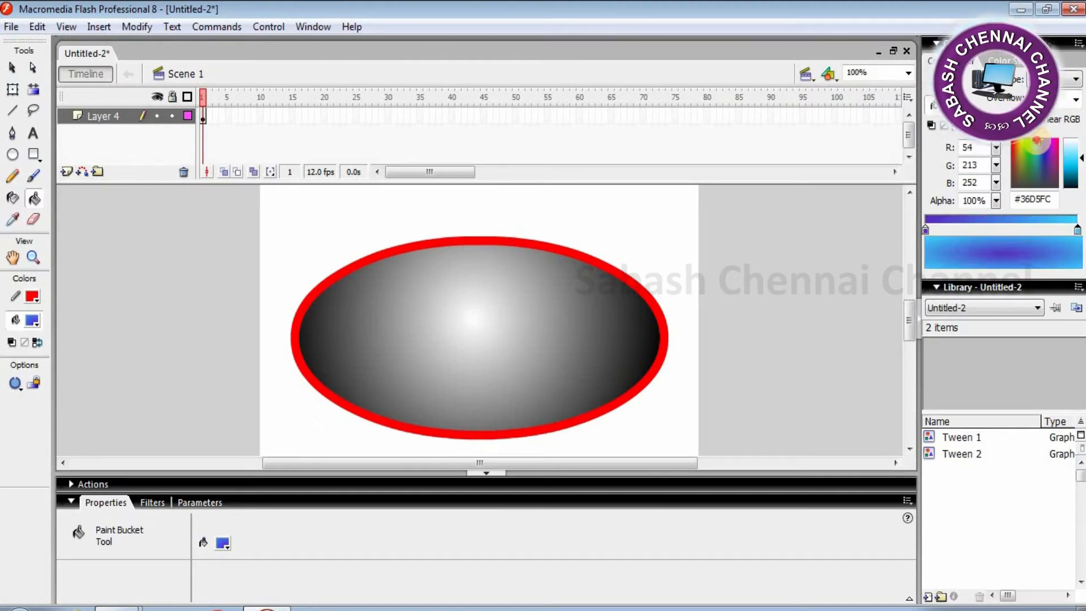
left_click_drag(1078, 159, 1079, 147)
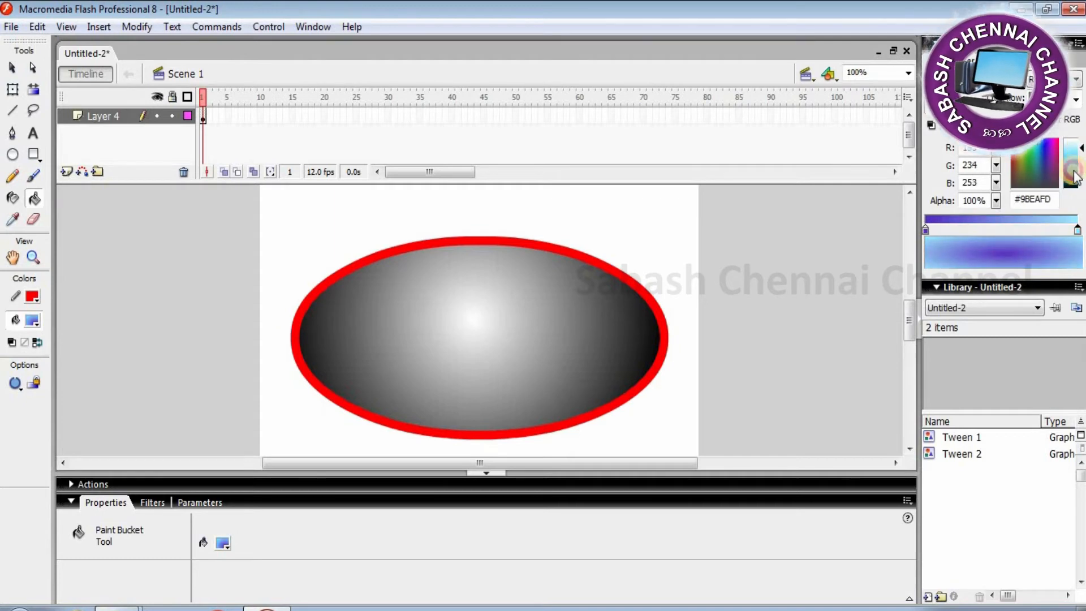
- Fill the oval with the radial blue gradient, repositioning its dark centre
left_click(513, 336)
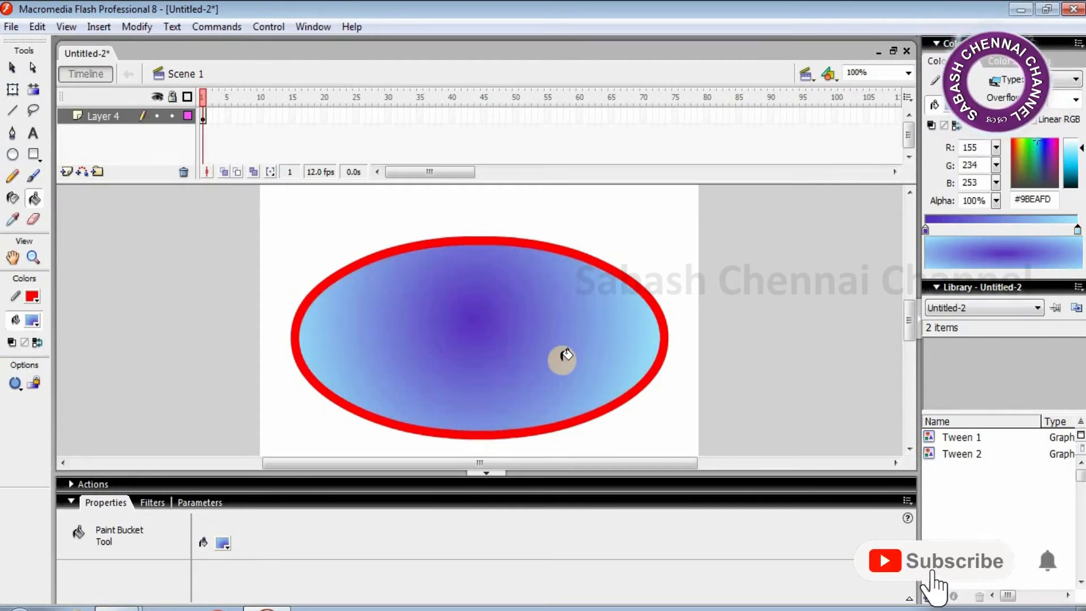
left_click(573, 360)
left_click(365, 343)
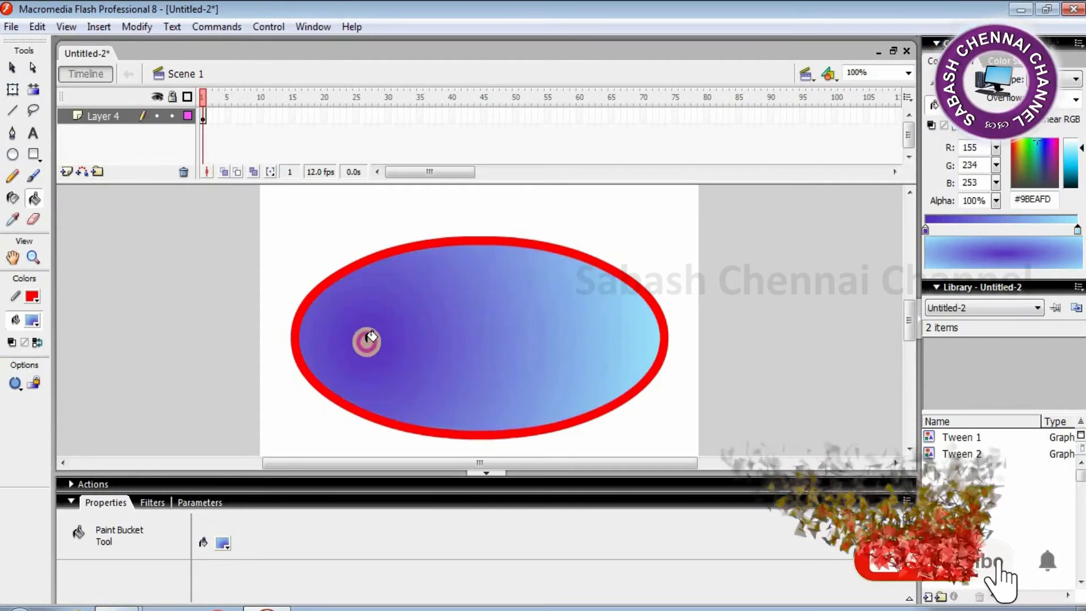
left_click(476, 349)
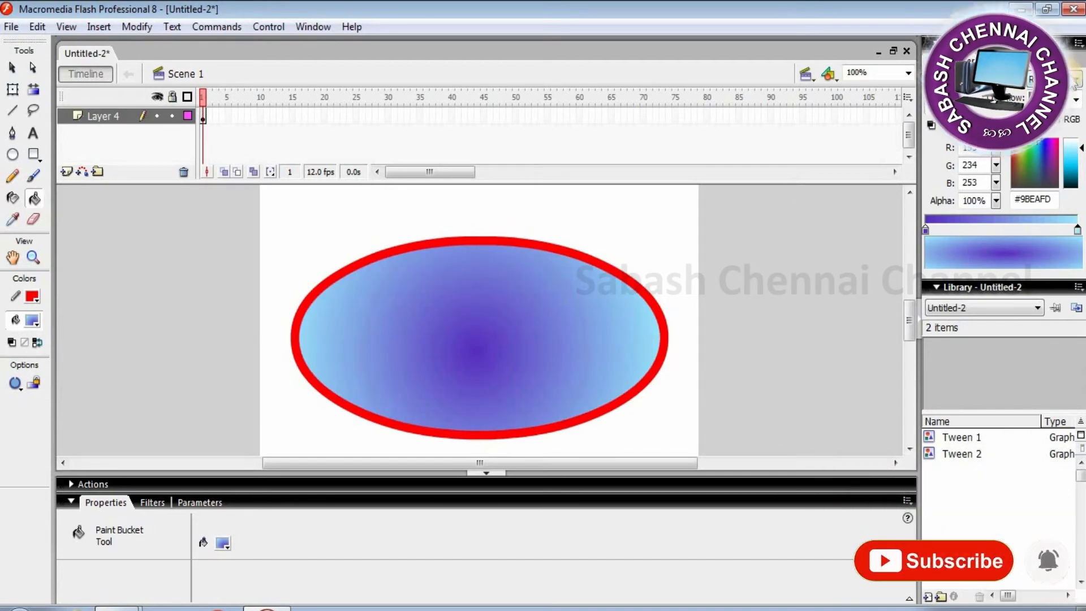
- Compare Linear and Radial gradient types, finally refilling the oval with the Linear gradient
left_click(1057, 116)
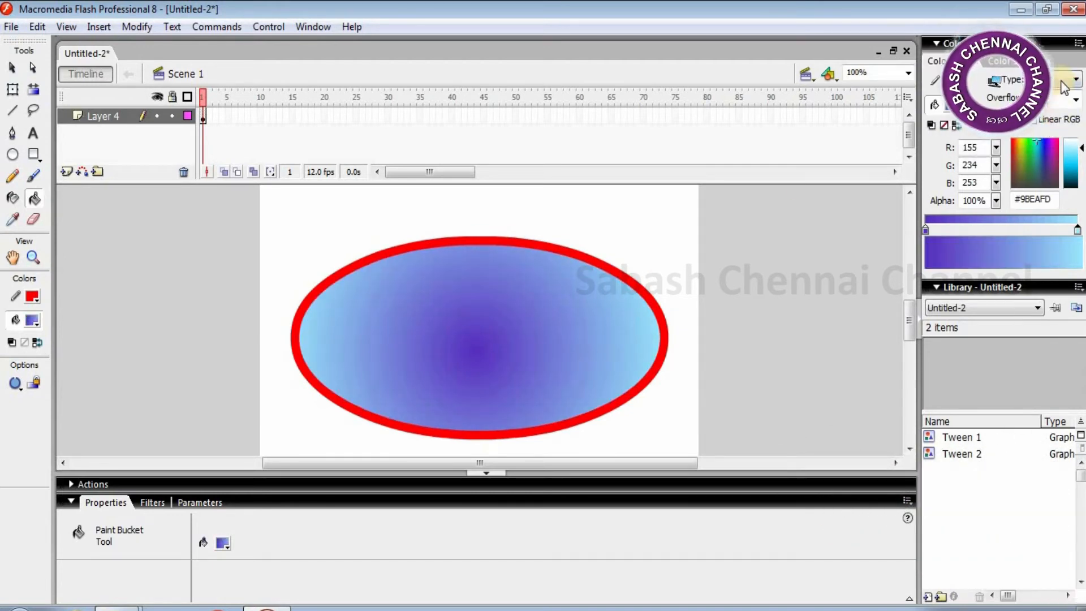
left_click(498, 307)
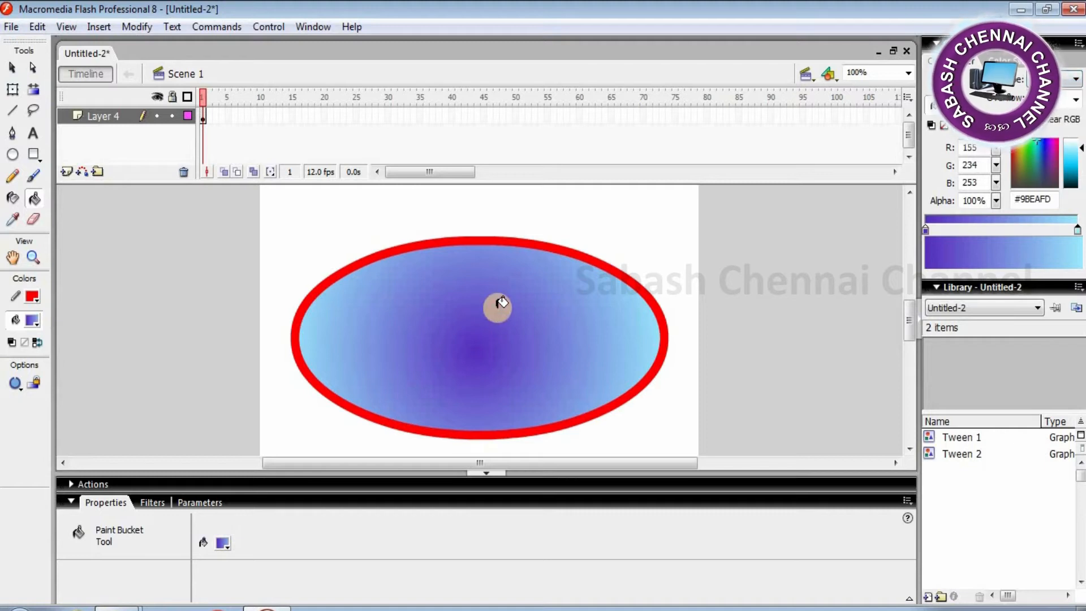
left_click(502, 303)
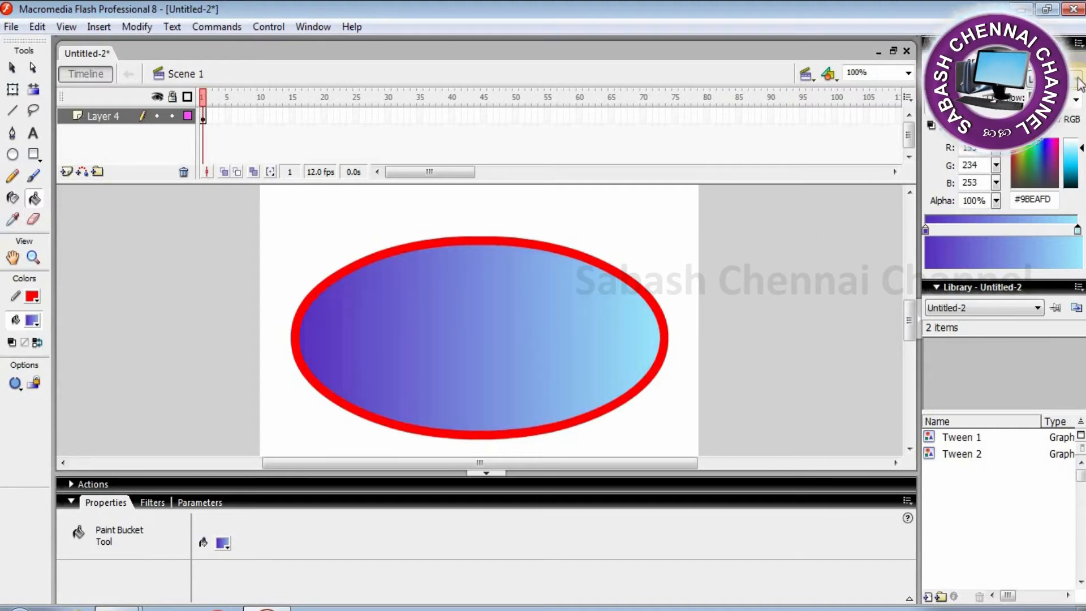
left_click(1069, 126)
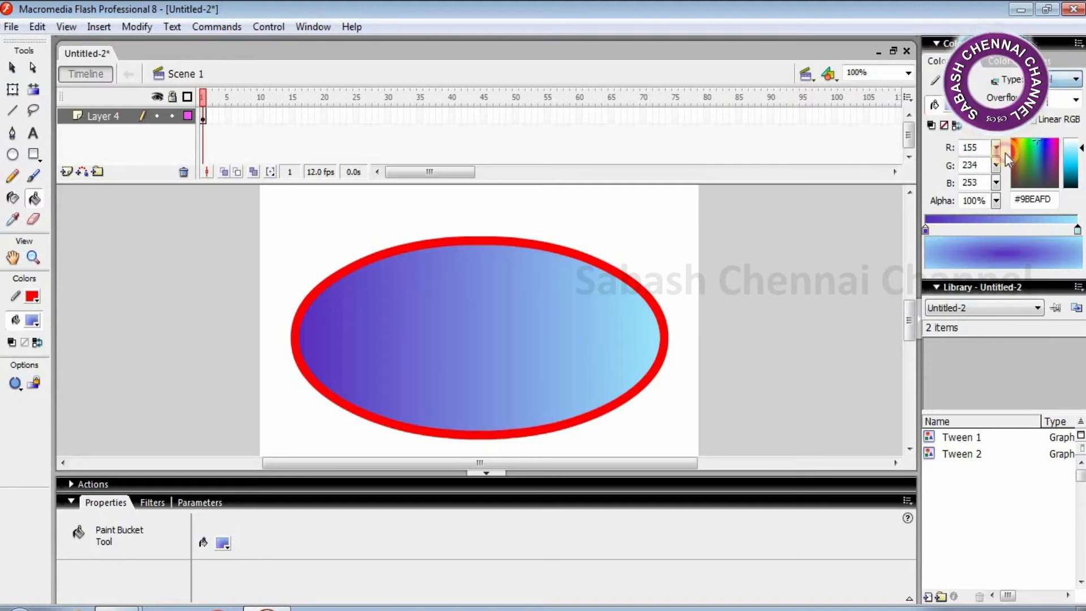
left_click(468, 339)
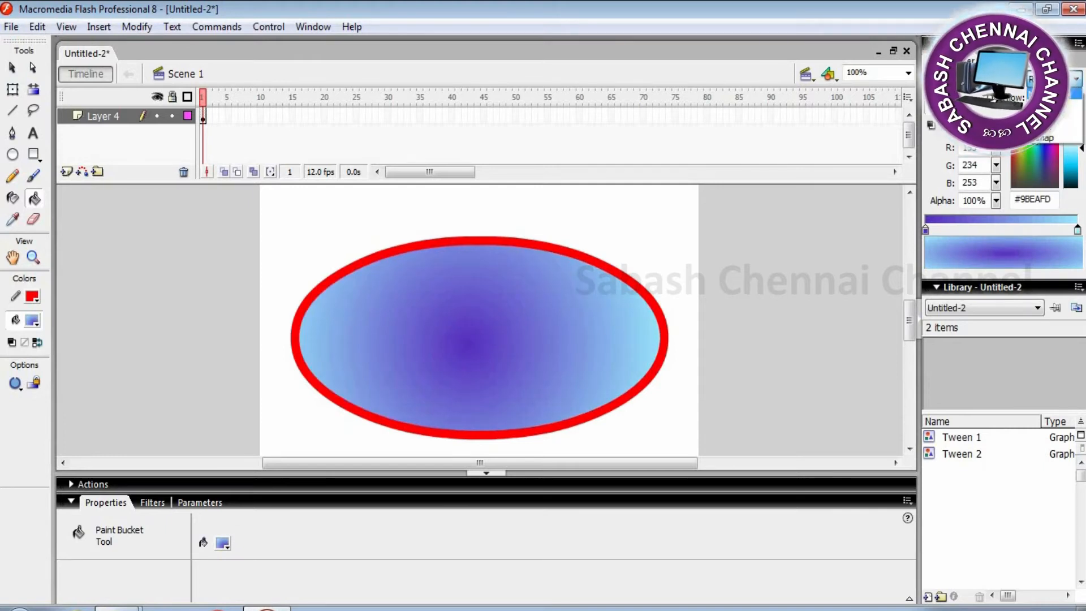
left_click(469, 323)
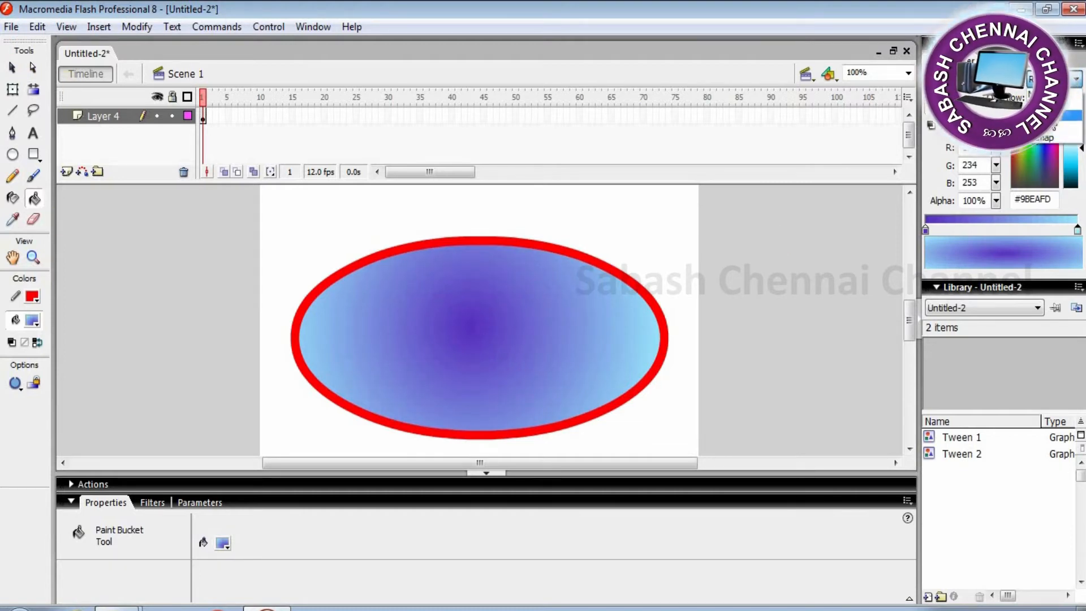
left_click(1058, 115)
left_click(526, 328)
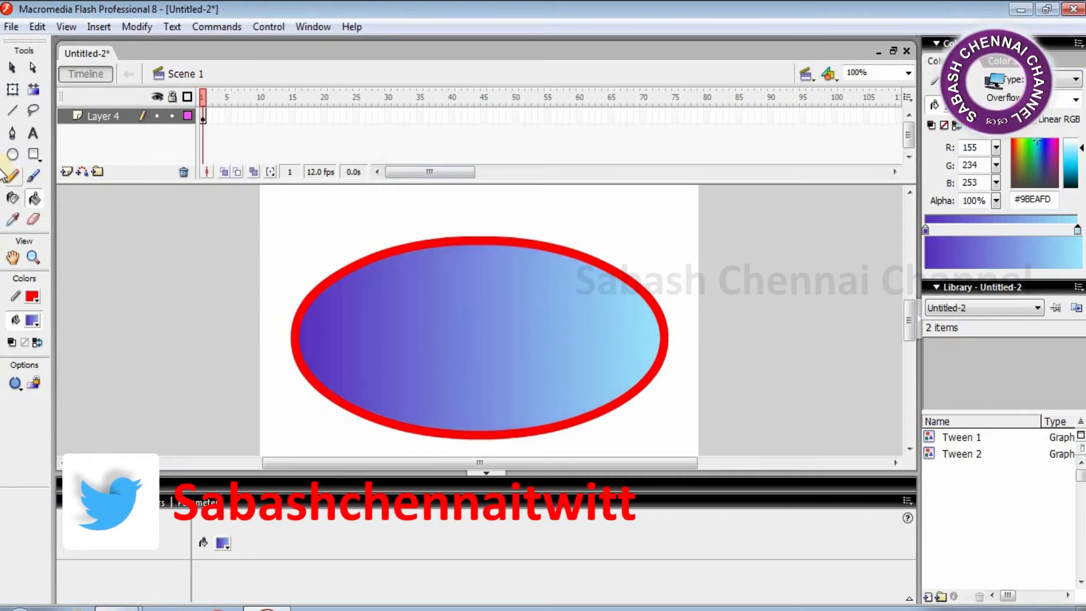
left_click(13, 92)
left_click(33, 88)
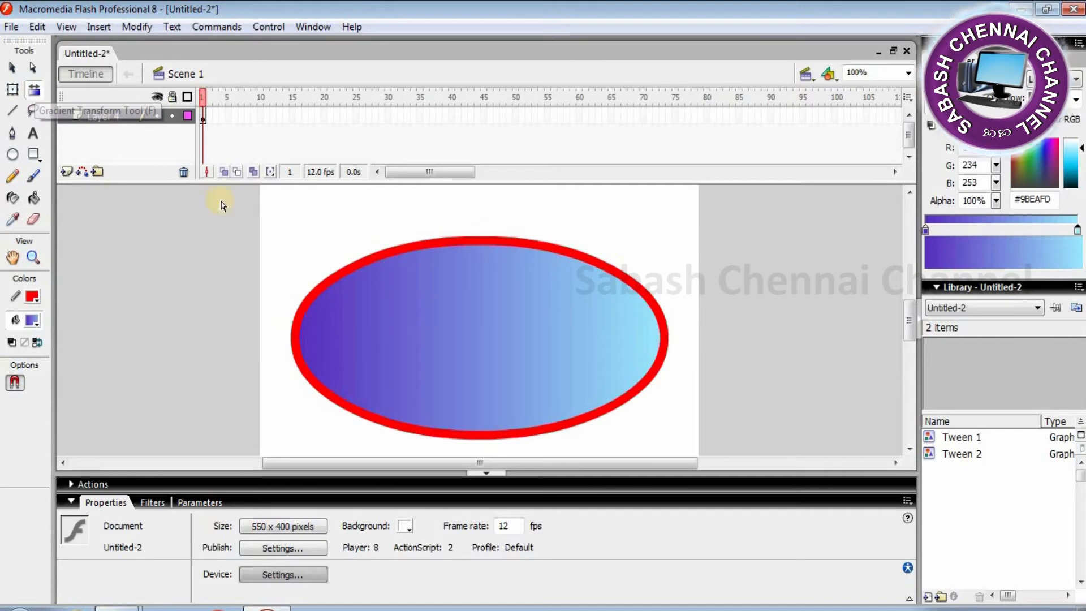
- Rotate and narrow the linear fill so purple sits lower left and cyan upper right
left_click(488, 328)
left_click_drag(666, 241, 573, 236)
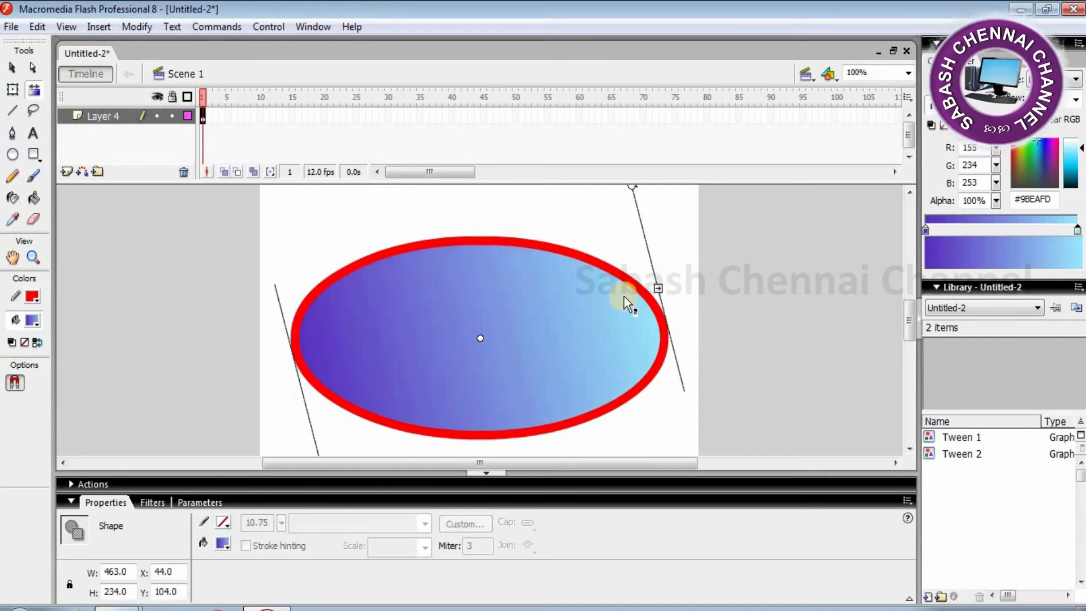
left_click_drag(663, 289, 500, 326)
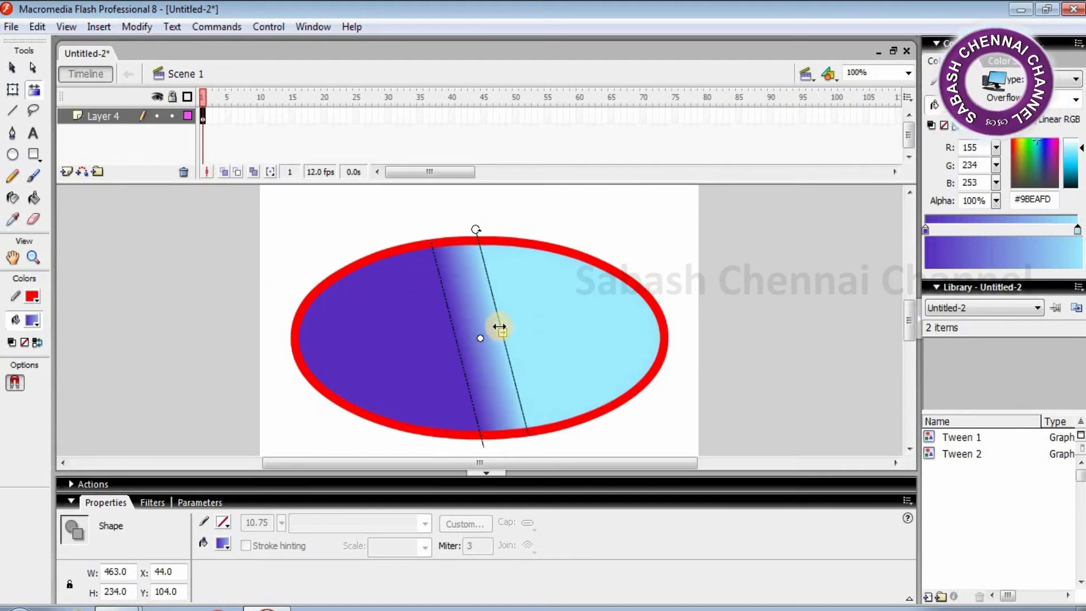
left_click_drag(476, 226, 361, 304)
left_click_drag(479, 309, 489, 253)
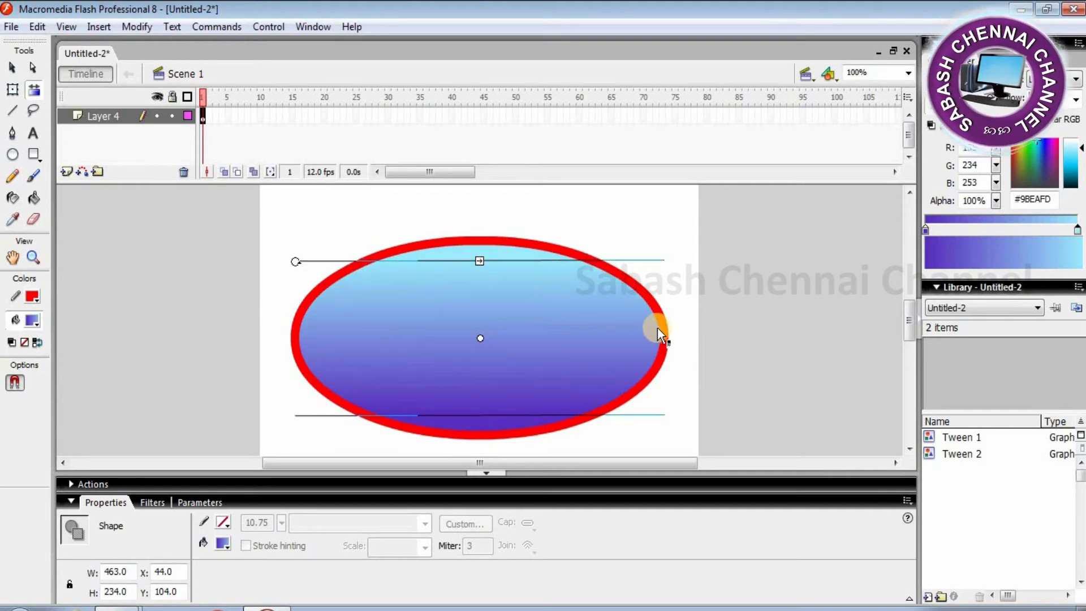
mouse_move(473, 259)
left_mouse_down()
mouse_move(489, 240)
mouse_move(480, 323)
mouse_move(476, 265)
mouse_move(453, 244)
mouse_move(478, 238)
left_mouse_up()
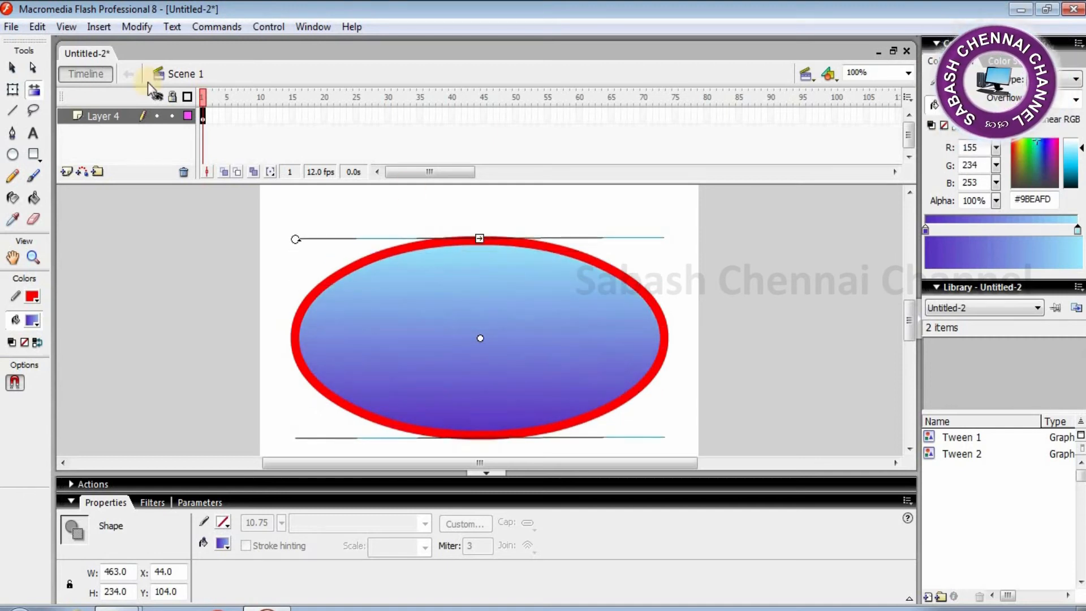
left_click_drag(480, 234, 479, 303)
left_click_drag(296, 307, 359, 238)
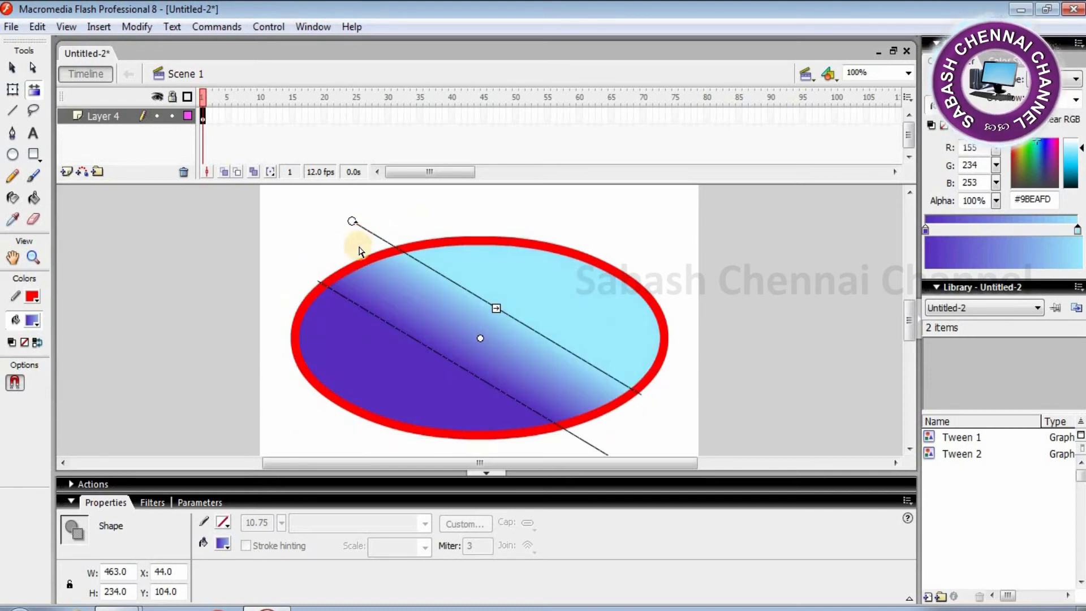
left_click(679, 365)
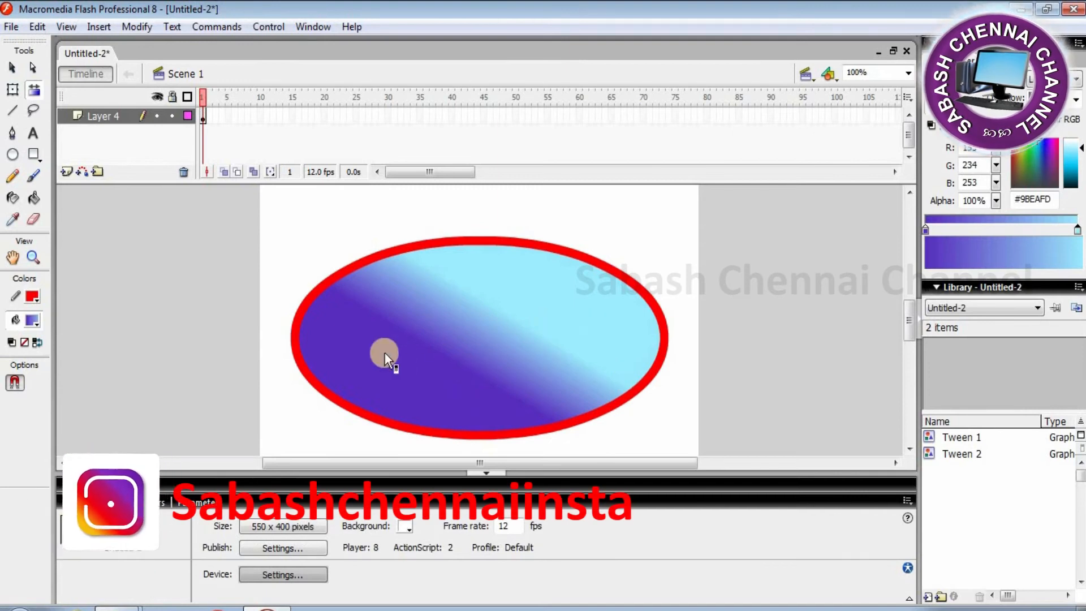
- Apply the black-to-green linear gradient swatch to the oval's red outline
left_click(469, 239)
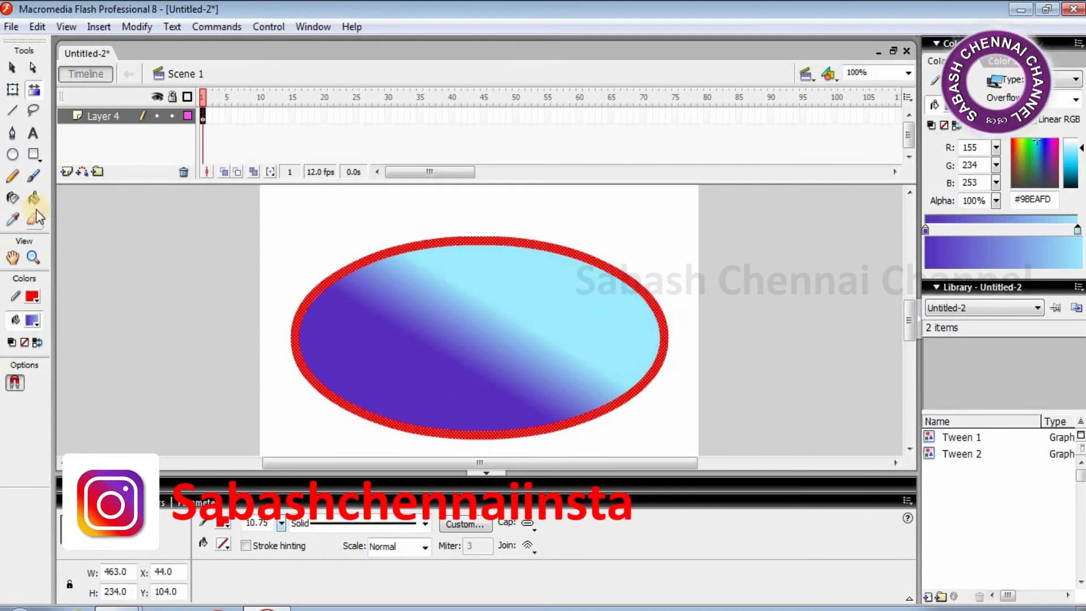
left_click(954, 82)
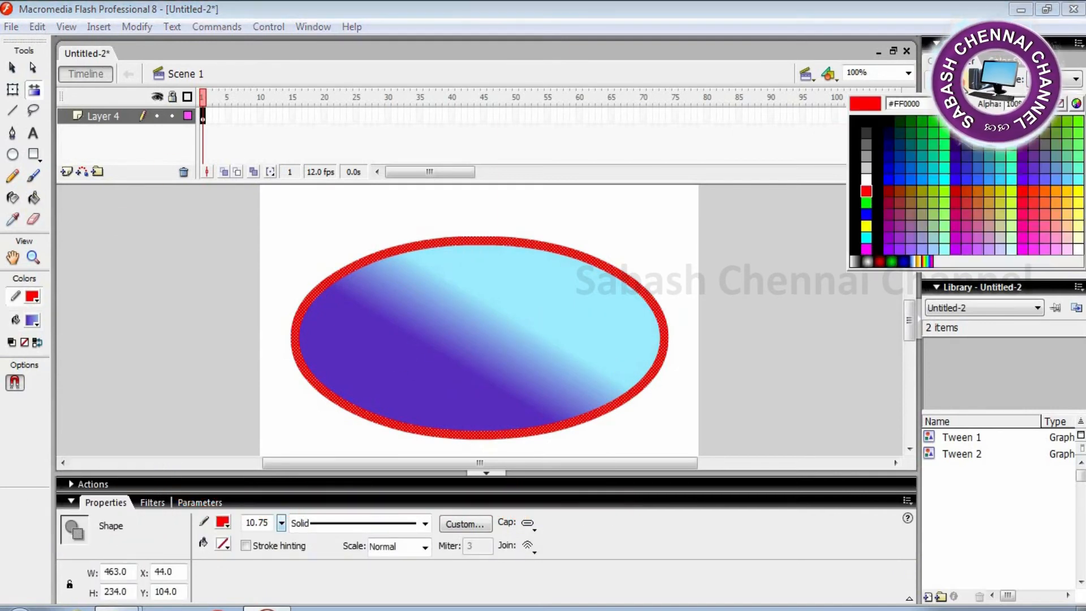
left_click(894, 257)
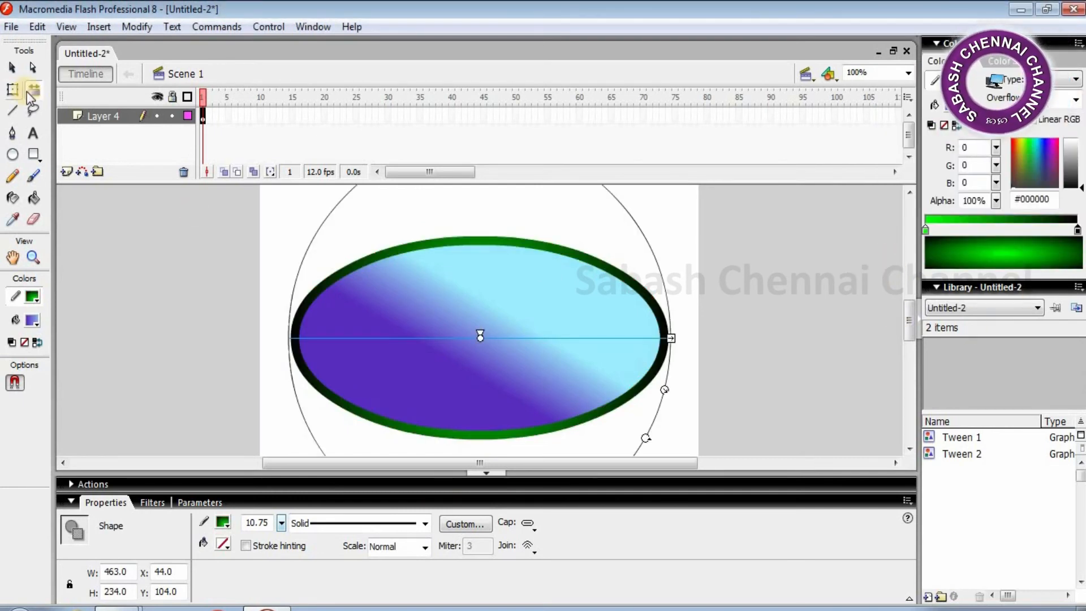
- Rotate, narrow and shift the outline gradient to run black at lower left to green at upper right
left_click_drag(671, 338, 555, 334)
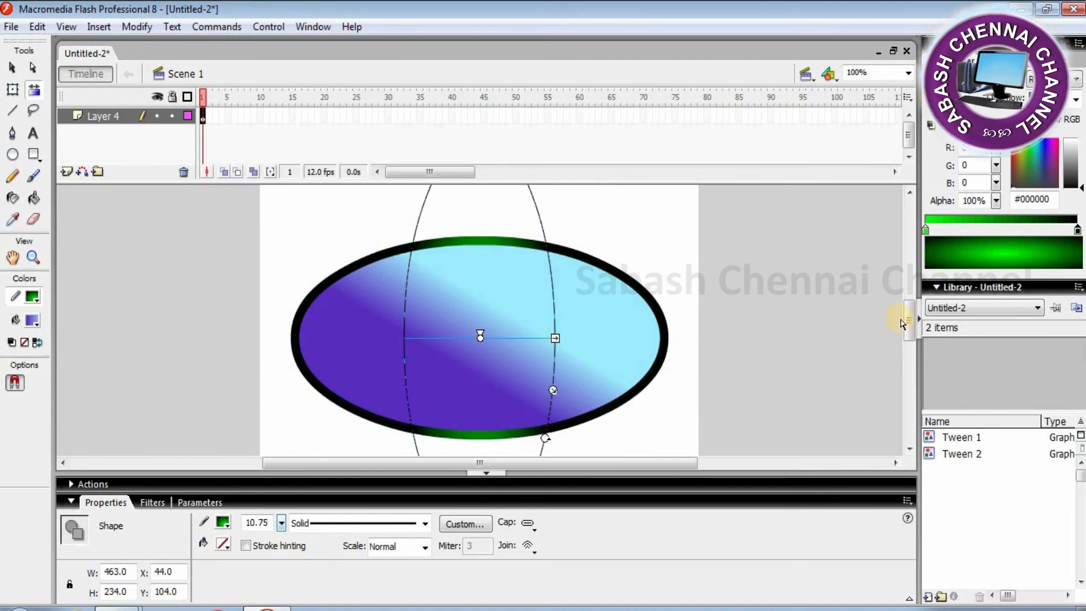
mouse_move(907, 319)
left_mouse_down()
mouse_move(908, 338)
mouse_move(908, 311)
mouse_move(911, 329)
left_mouse_up()
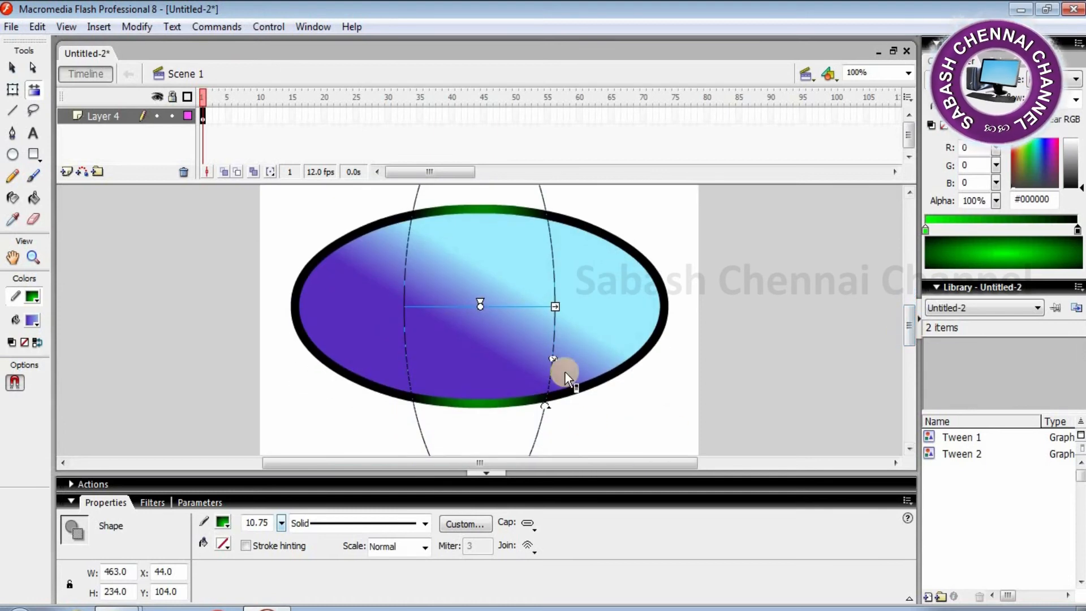
left_click_drag(554, 360, 655, 394)
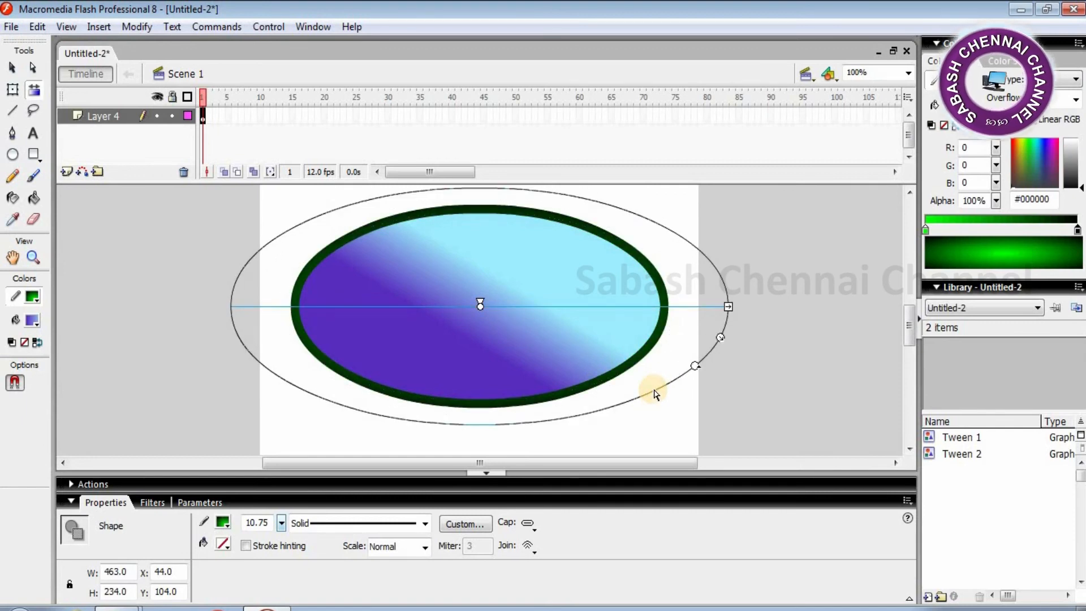
mouse_move(482, 307)
left_mouse_down()
mouse_move(475, 260)
mouse_move(501, 346)
mouse_move(484, 294)
mouse_move(489, 231)
left_mouse_up()
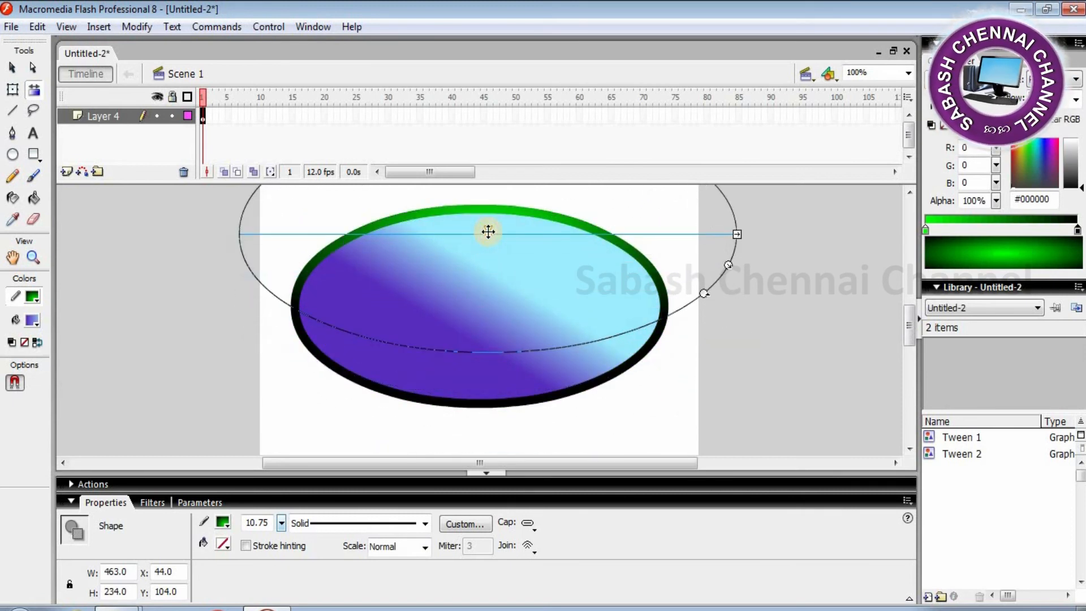
left_click_drag(702, 337, 563, 373)
mouse_move(488, 235)
left_mouse_down()
mouse_move(526, 248)
mouse_move(559, 283)
mouse_move(527, 285)
left_mouse_up()
mouse_move(664, 430)
left_mouse_down()
mouse_move(718, 397)
mouse_move(650, 381)
mouse_move(628, 391)
mouse_move(686, 376)
left_mouse_up()
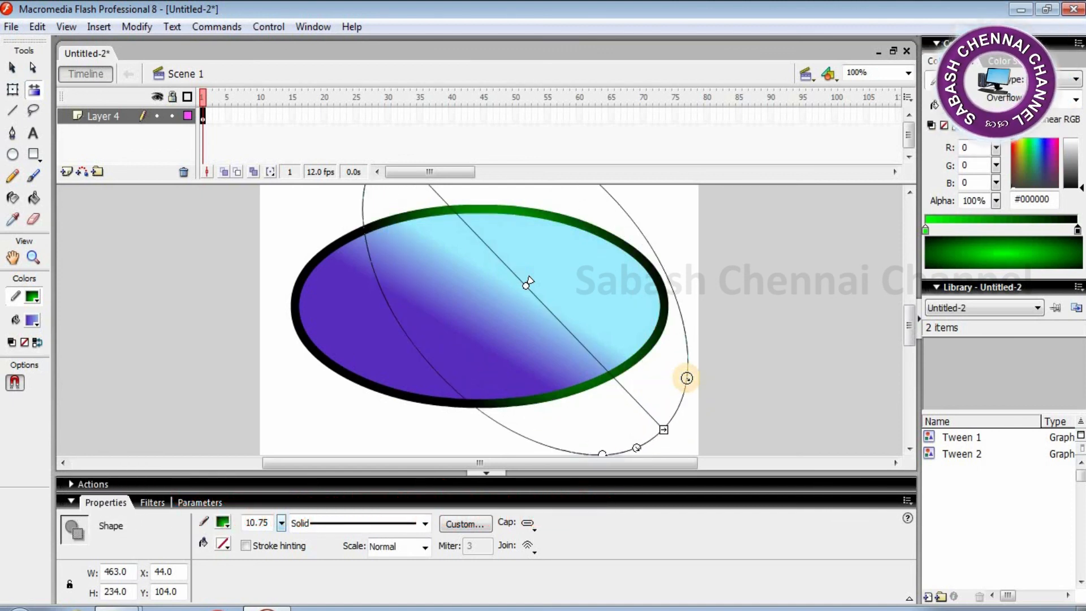
left_click(685, 205)
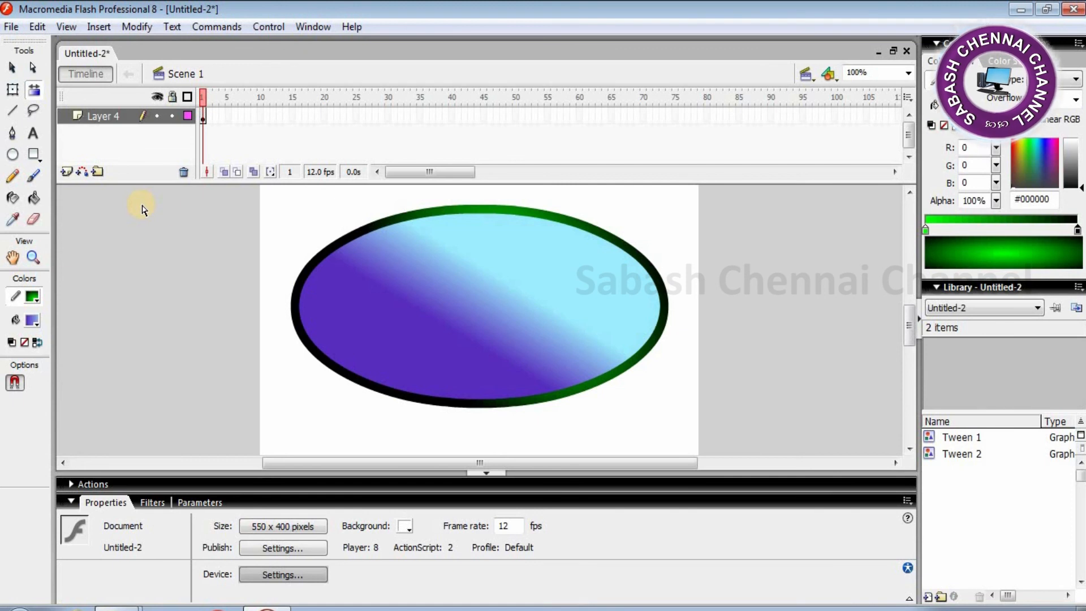
left_click(13, 68)
left_click(462, 308)
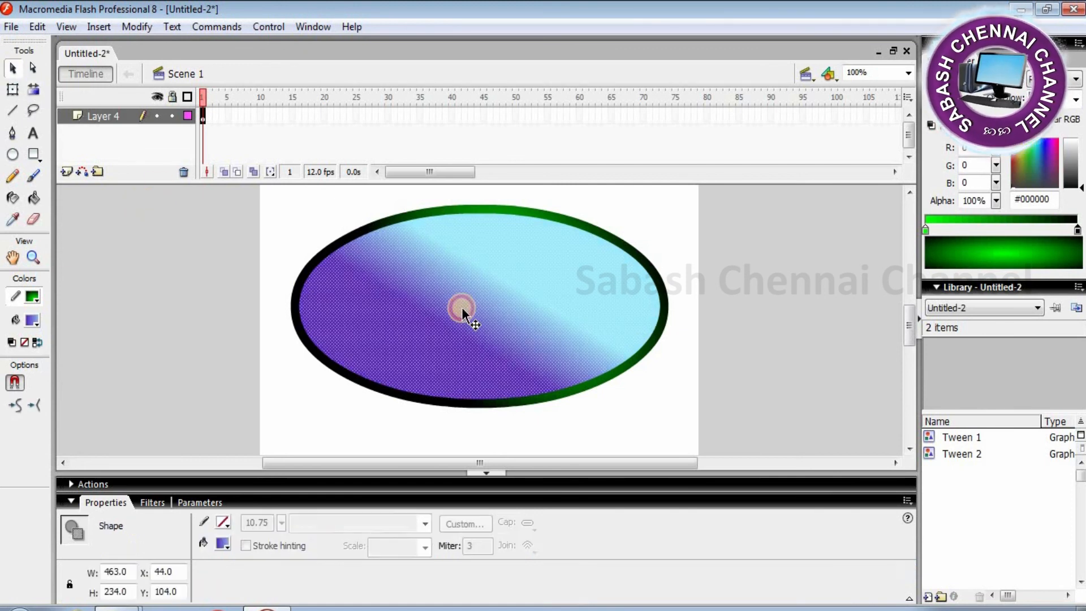
key("Delete")
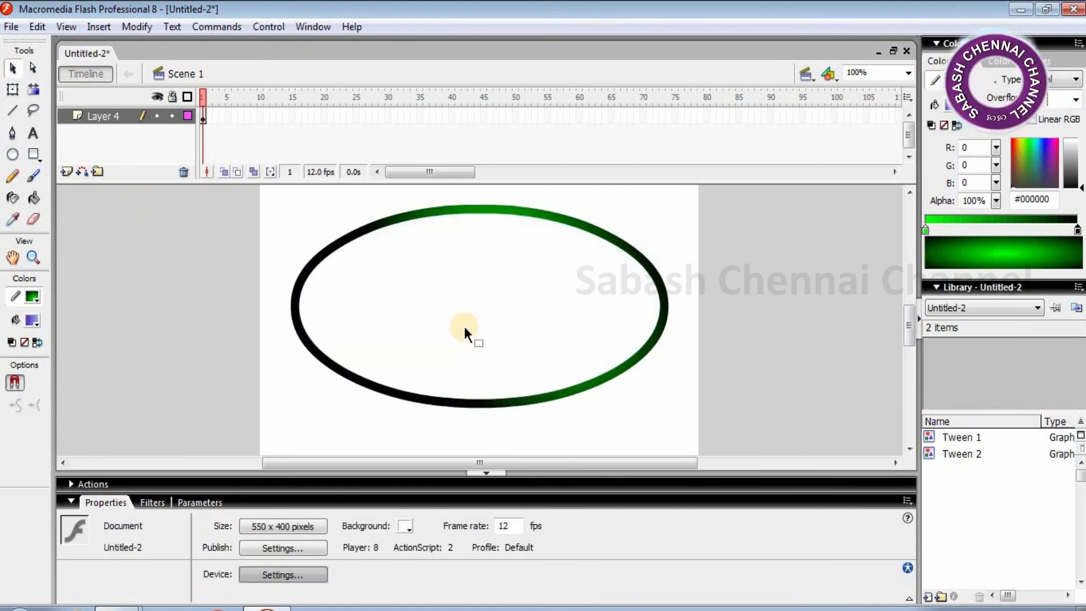
key("ctrl+z")
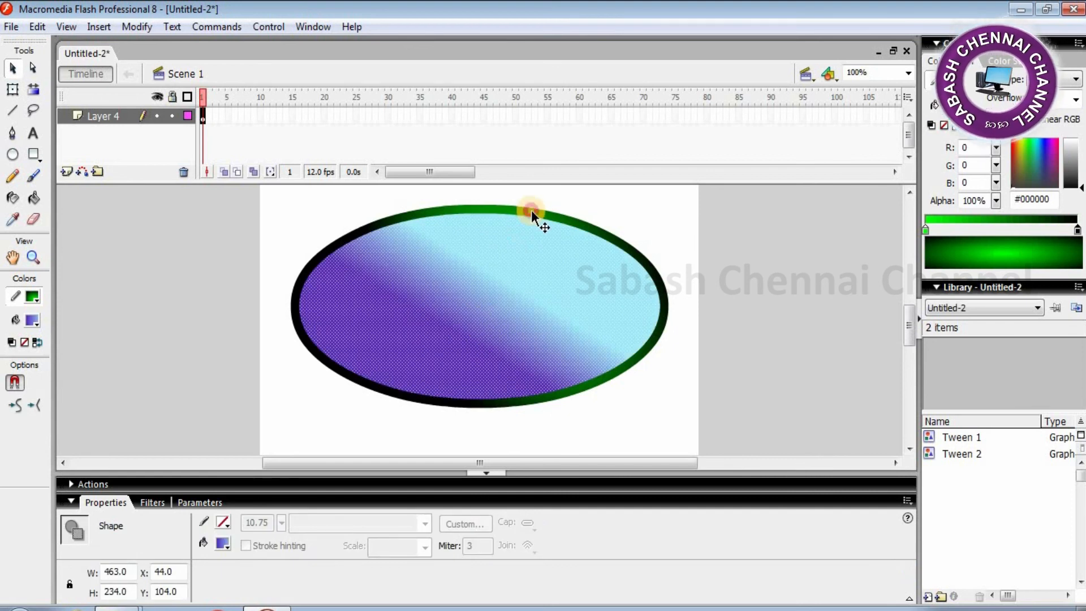